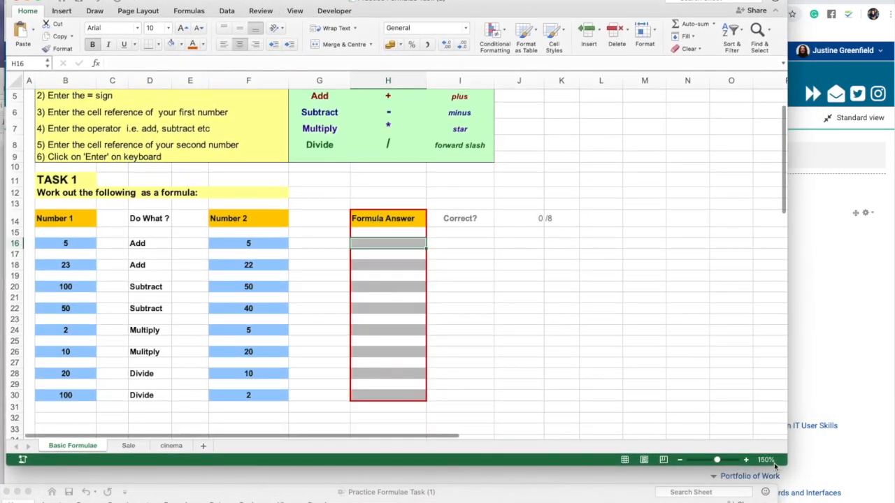
# Enlarge the Practice Formulae Task workbook window so that more of the sheet fits on the screen.
pyautogui.click(617, 498)
pyautogui.click(7, 493)
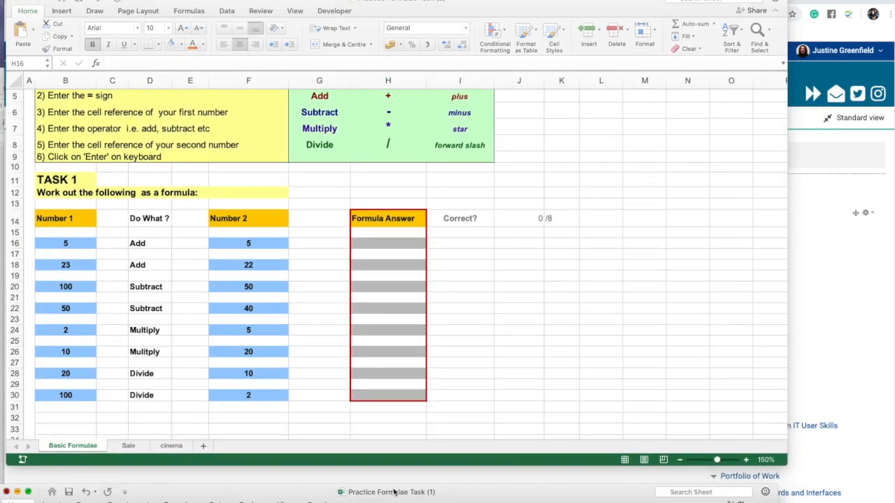
pyautogui.moveTo(784, 460); pyautogui.dragTo(873, 500)
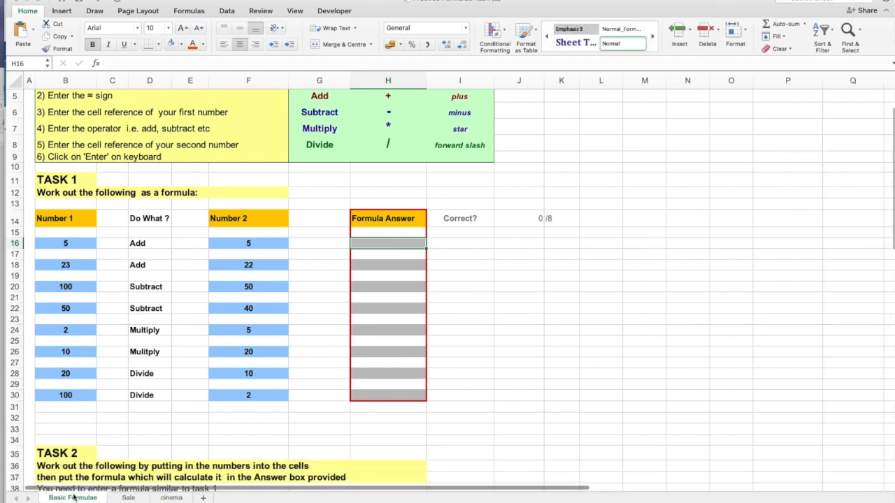
# Look through the Basic Formulae, Sale and cinema worksheets, ending at the top of Basic Formulae.
pyautogui.scroll(2, 91, 217)
pyautogui.scroll(-2, 91, 217)
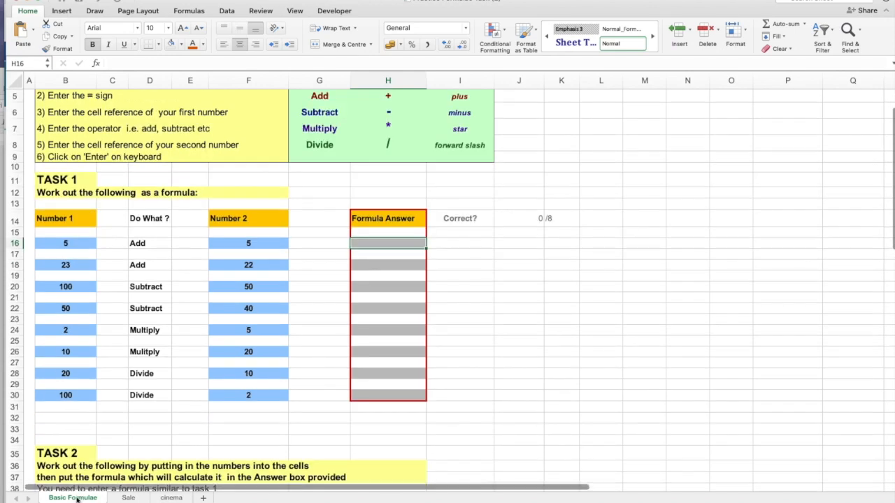
pyautogui.click(128, 497)
pyautogui.scroll(5, 169, 187)
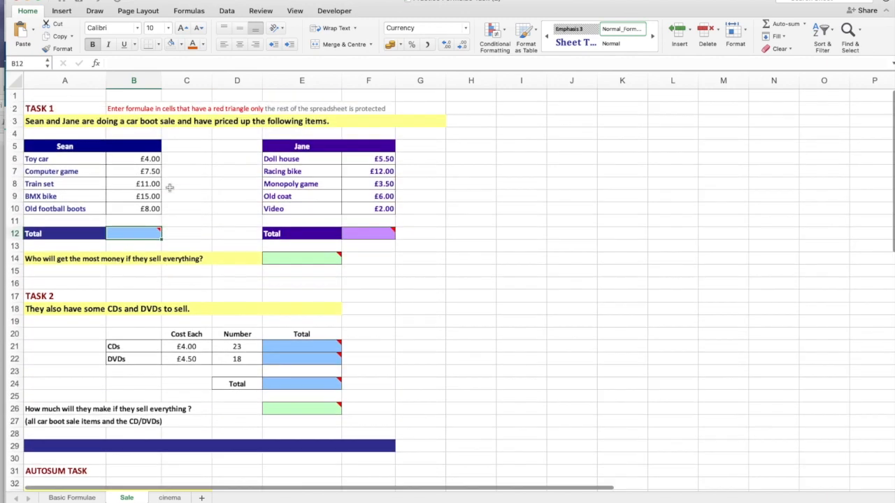
pyautogui.click(170, 498)
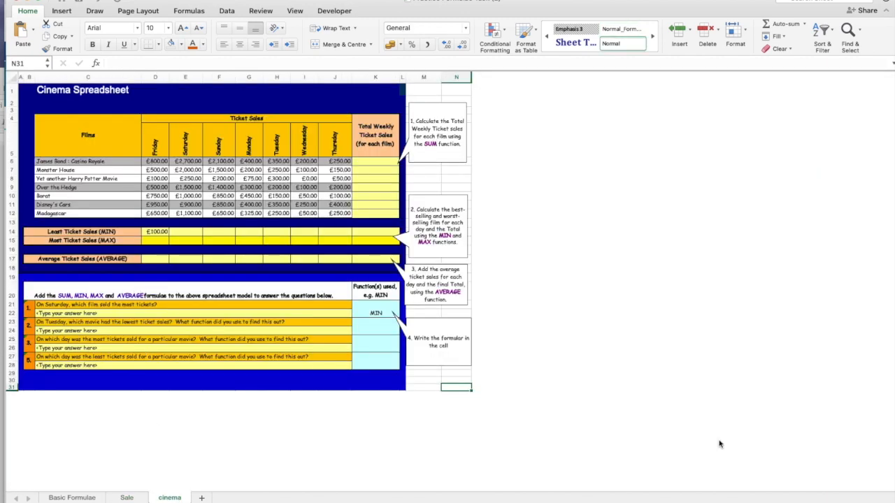
pyautogui.click(856, 502)
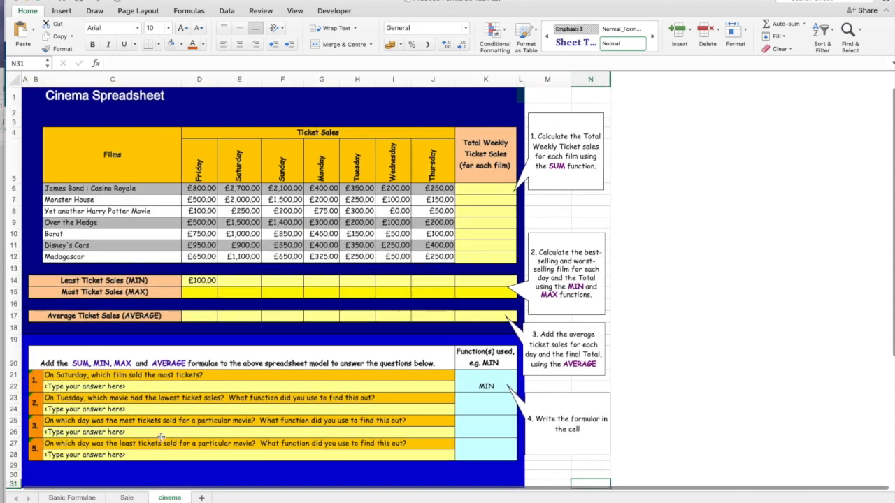
pyautogui.click(72, 498)
pyautogui.scroll(3, 150, 185)
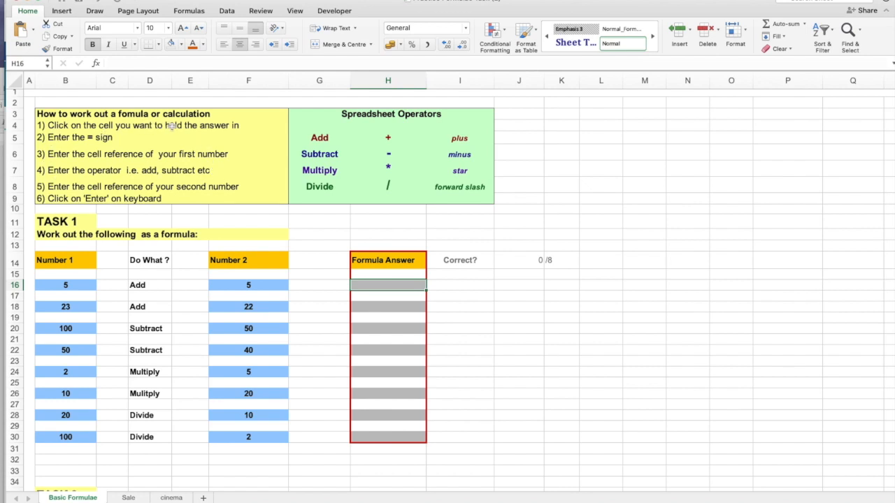
pyautogui.click(382, 307)
pyautogui.click(382, 328)
pyautogui.click(387, 351)
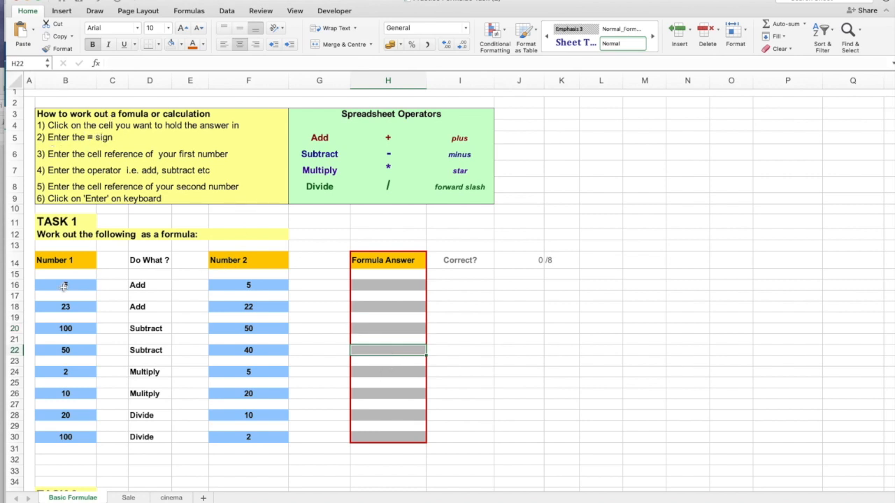
# Enter the addition formula =B16+F16 in cell H16 for the first Task 1 question.
pyautogui.click(389, 285)
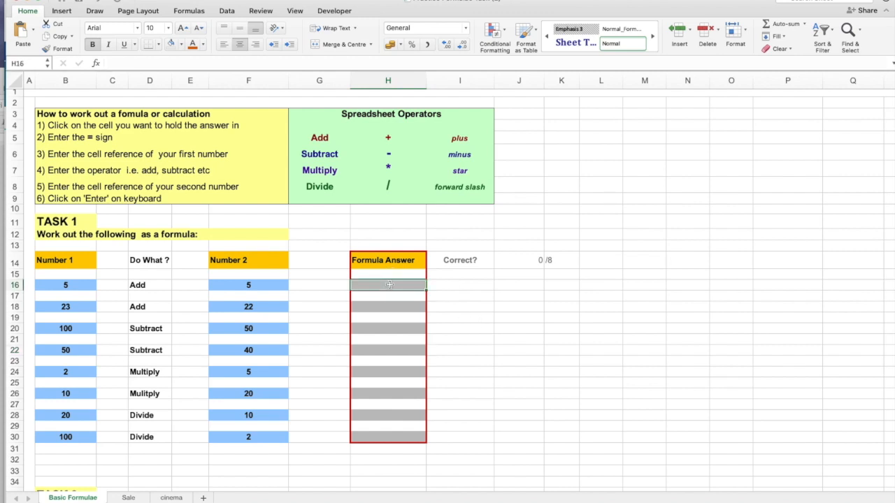
pyautogui.write('=')
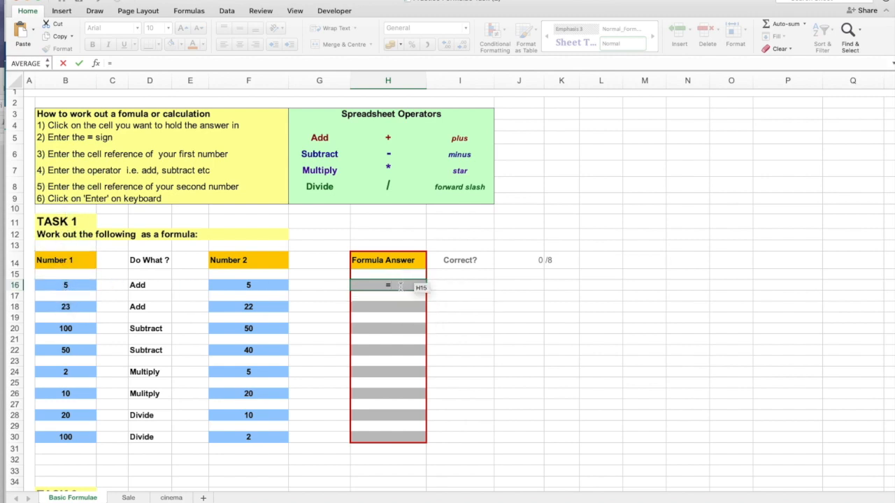
pyautogui.write('B16')
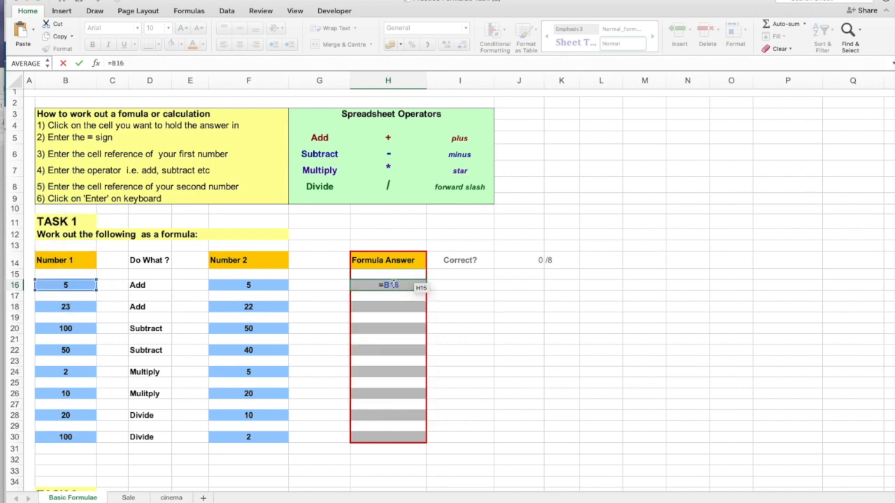
pyautogui.press('BackSpace')
pyautogui.press('BackSpace')
pyautogui.press('BackSpace')
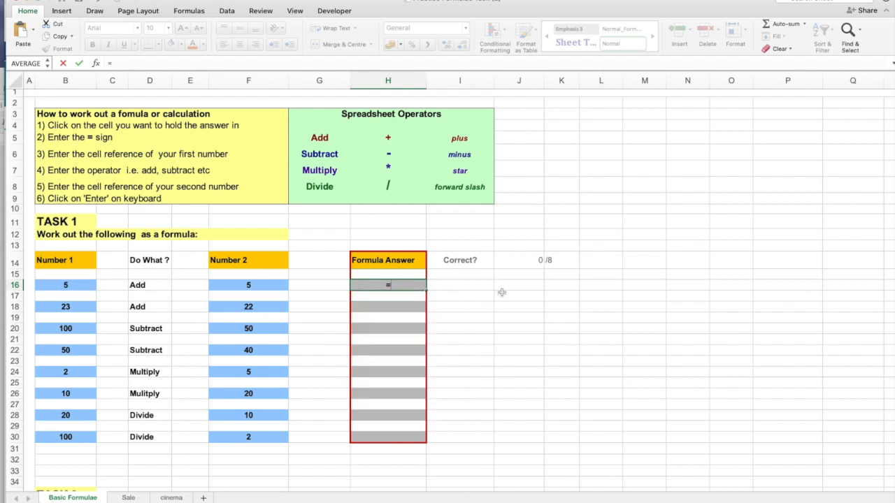
pyautogui.click(55, 285)
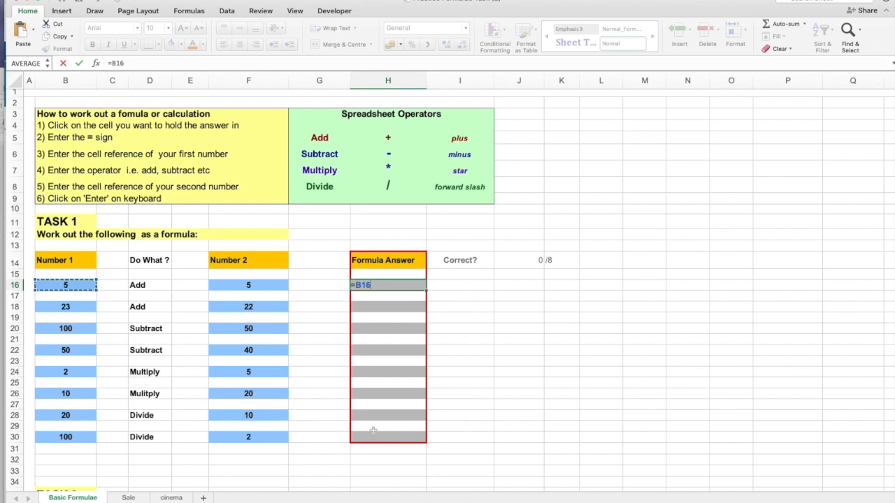
pyautogui.write('+')
pyautogui.click(246, 286)
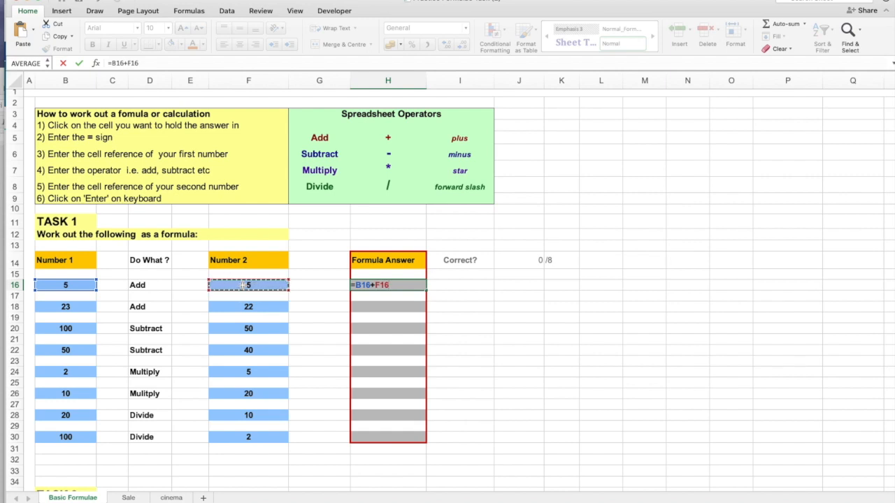
pyautogui.press('Return')
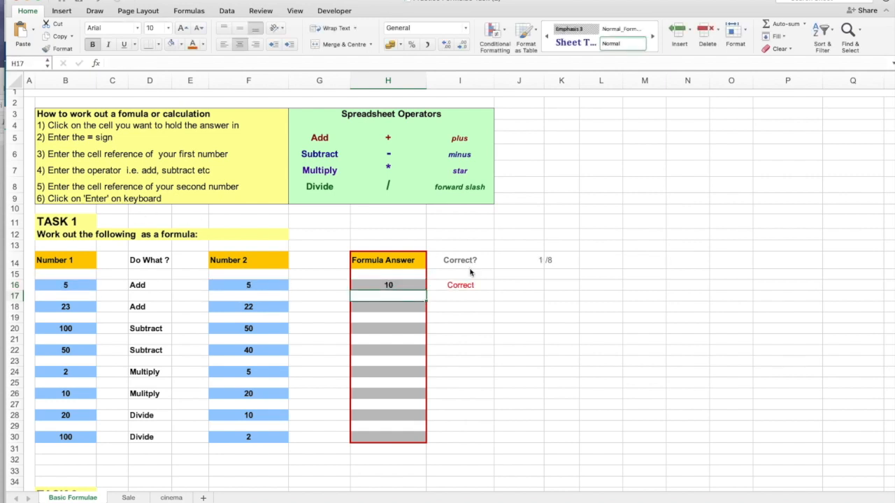
# Answer the second Task 1 addition by entering =B18+F18 in cell H18.
pyautogui.click(412, 306)
pyautogui.write('=')
pyautogui.click(75, 307)
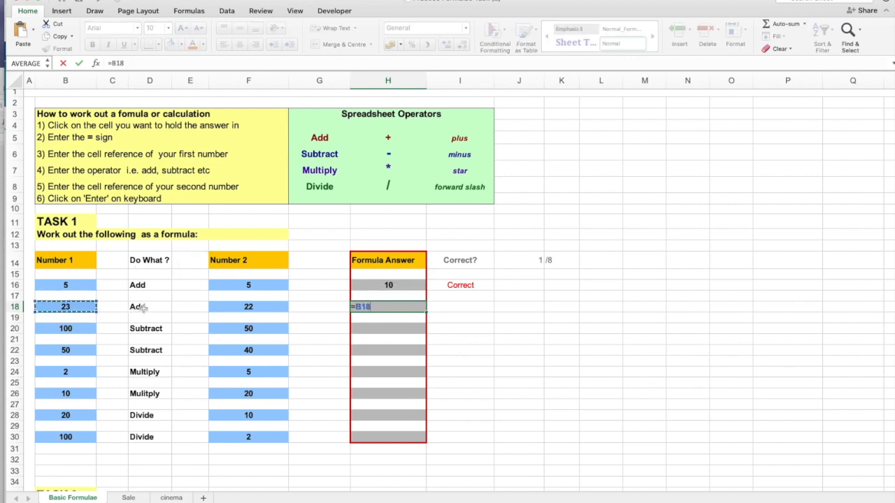
pyautogui.write('+')
pyautogui.click(233, 310)
pyautogui.press('Return')
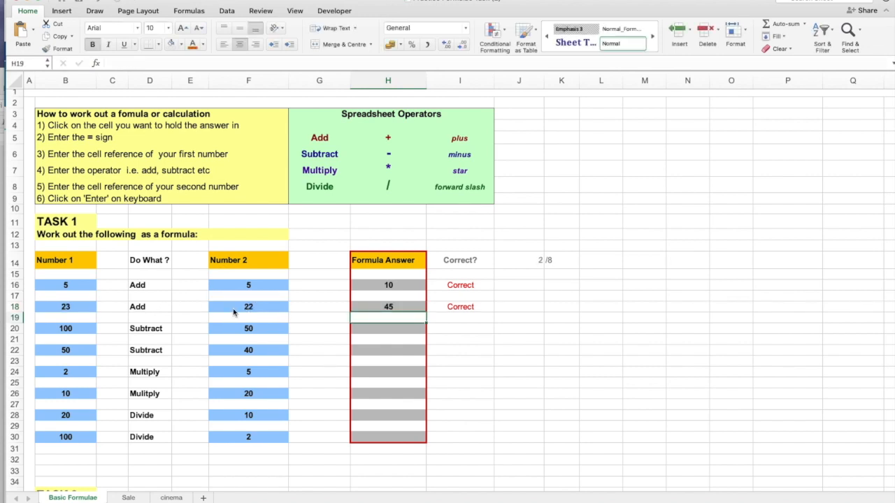
# Answer the first Task 1 subtraction by entering =B20-F20 in cell H20.
pyautogui.click(390, 330)
pyautogui.write('=')
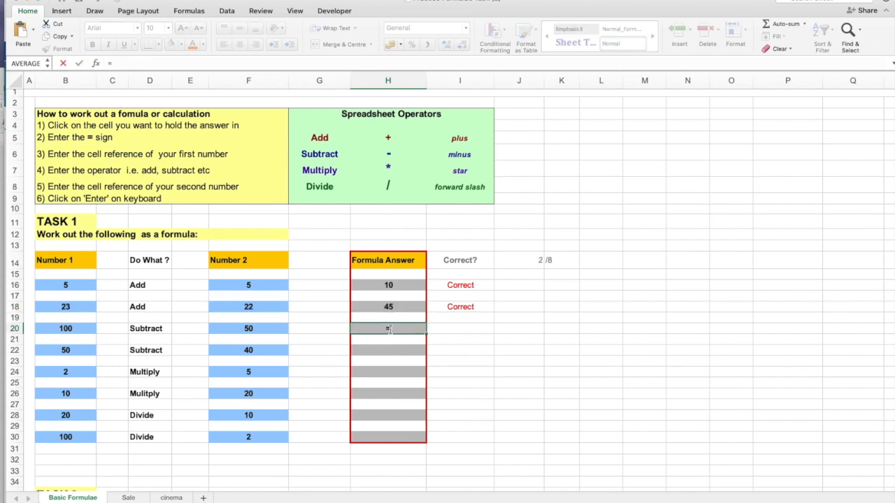
pyautogui.click(65, 328)
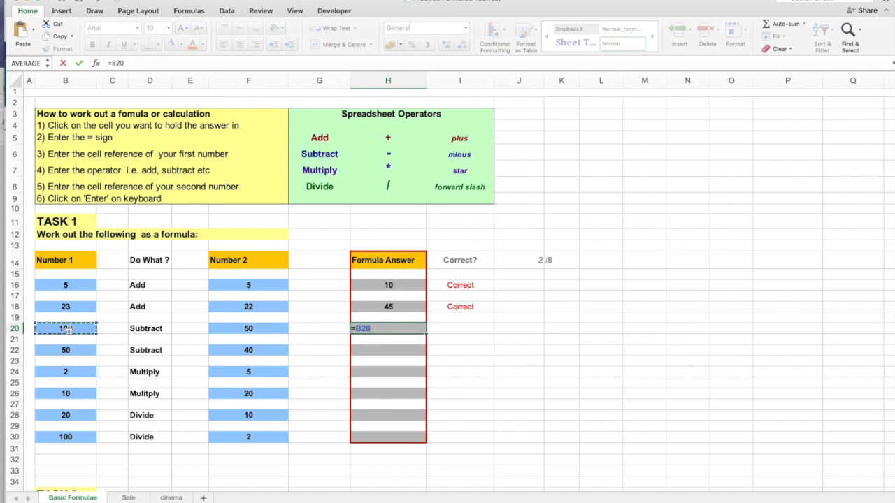
pyautogui.write('-')
pyautogui.click(224, 329)
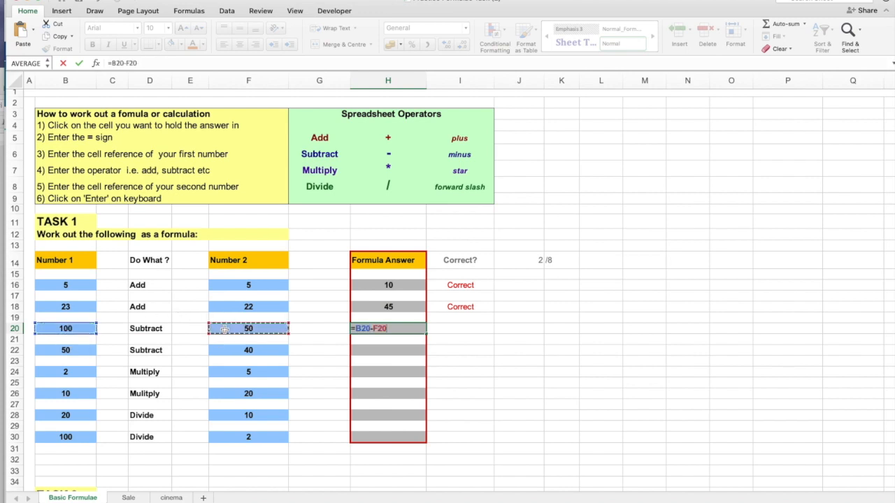
pyautogui.press('Return')
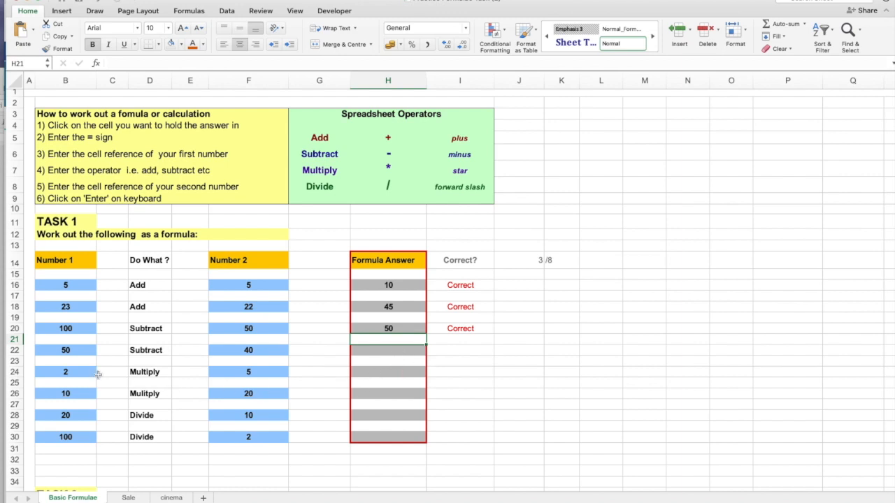
# Answer the first Task 1 multiplication by entering =B24*F24 in cell H24.
pyautogui.click(355, 372)
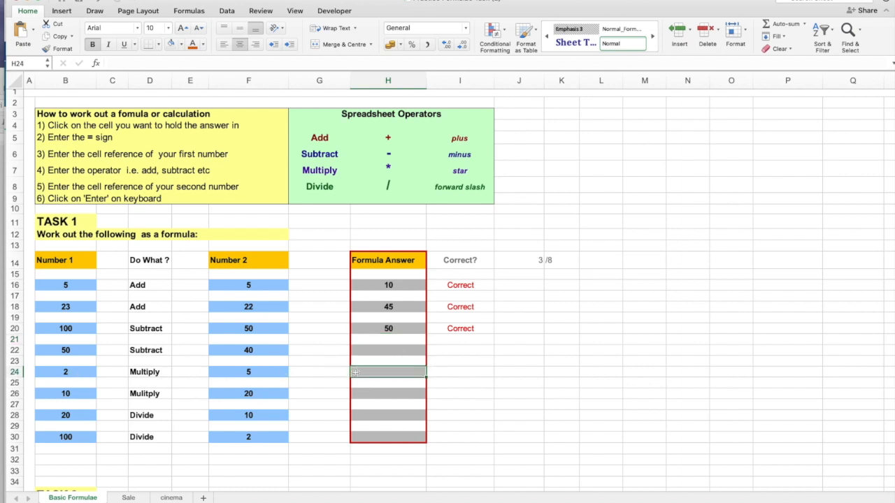
pyautogui.write('=')
pyautogui.click(73, 373)
pyautogui.write('*')
pyautogui.click(217, 374)
pyautogui.press('Return')
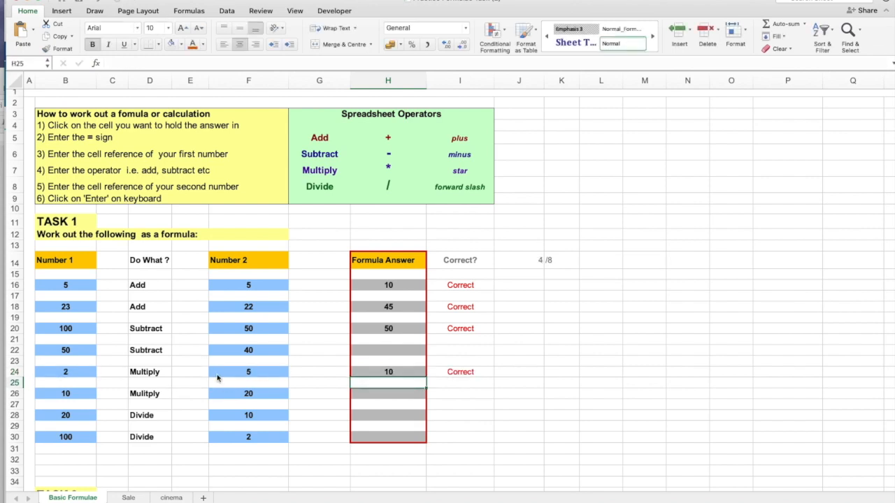
# Answer the first Task 1 division by entering =B28/F28 in cell H28.
pyautogui.click(371, 416)
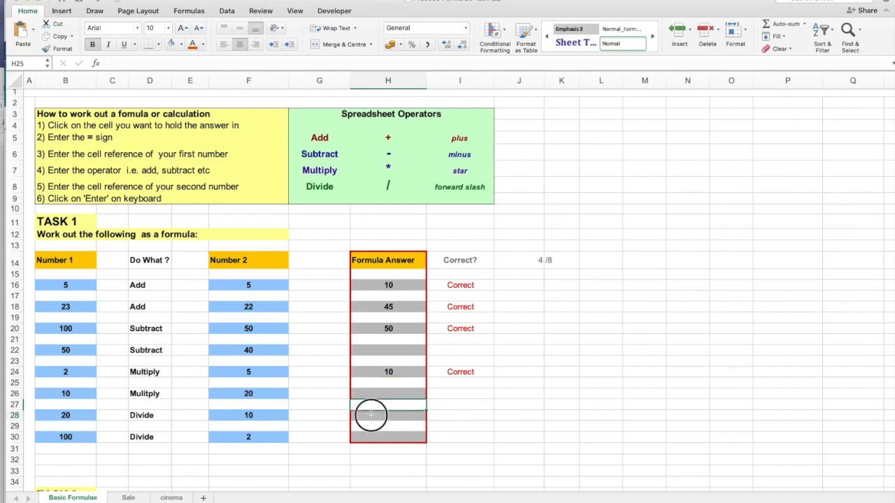
pyautogui.write('=')
pyautogui.click(82, 415)
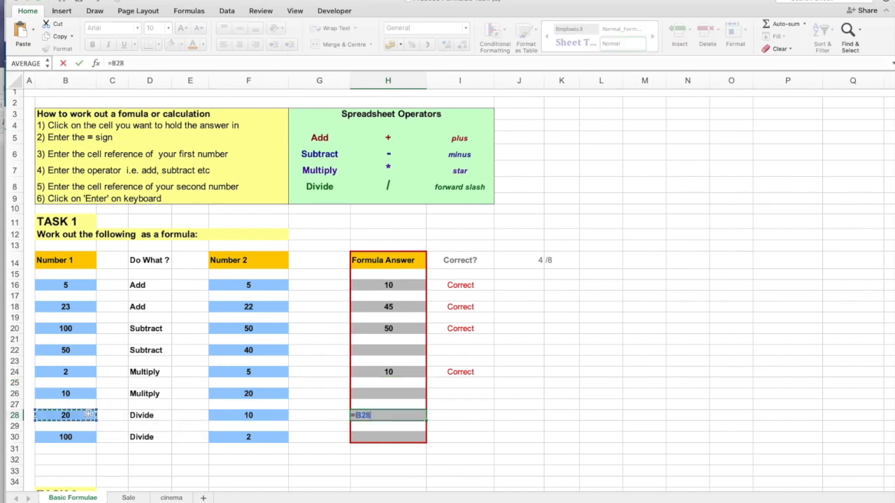
pyautogui.write('/')
pyautogui.click(250, 416)
pyautogui.press('Return')
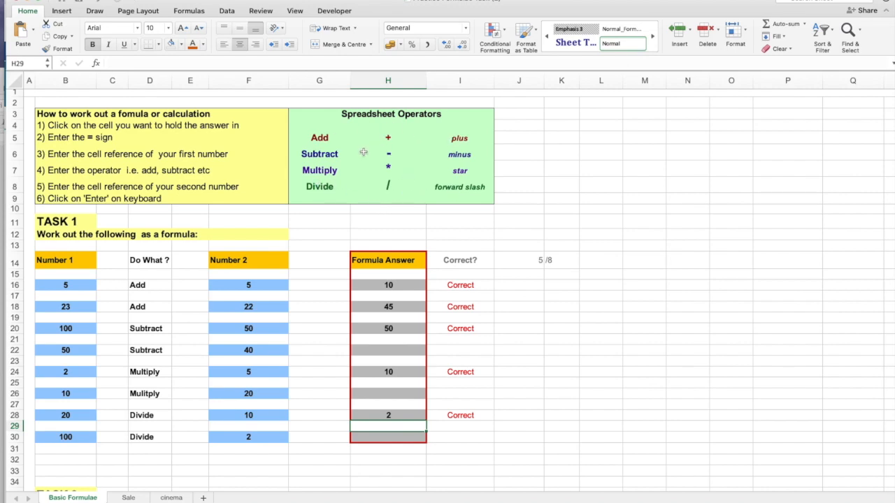
# Enter the three-number addition formula =F44+G44+H44 in cell I44 for question 1 of Task 2.
pyautogui.scroll(-5, 258, 376)
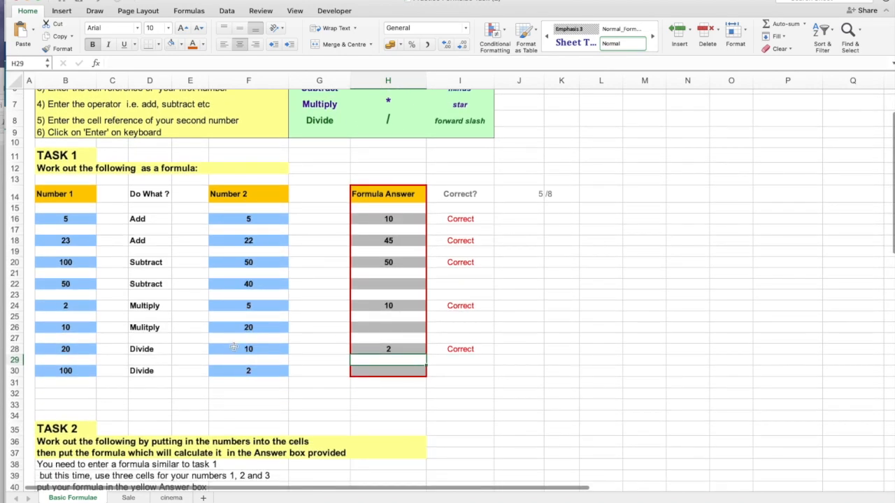
pyautogui.scroll(-5, 138, 231)
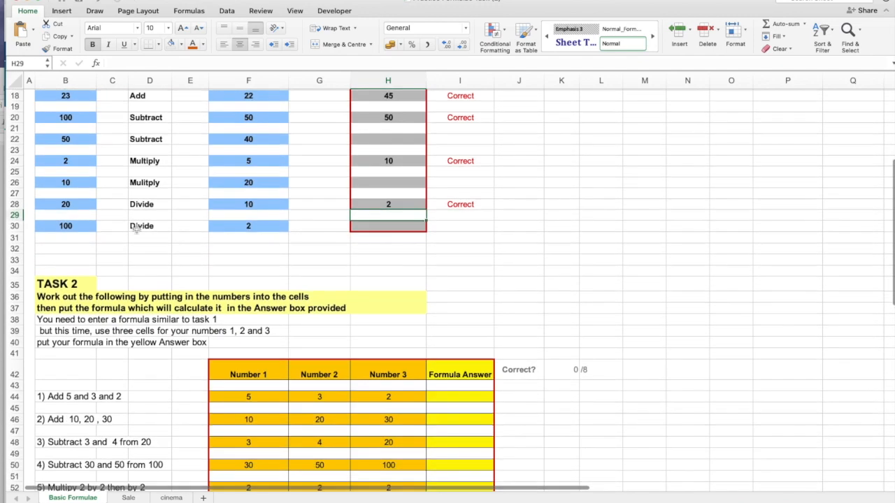
pyautogui.scroll(-2, 138, 230)
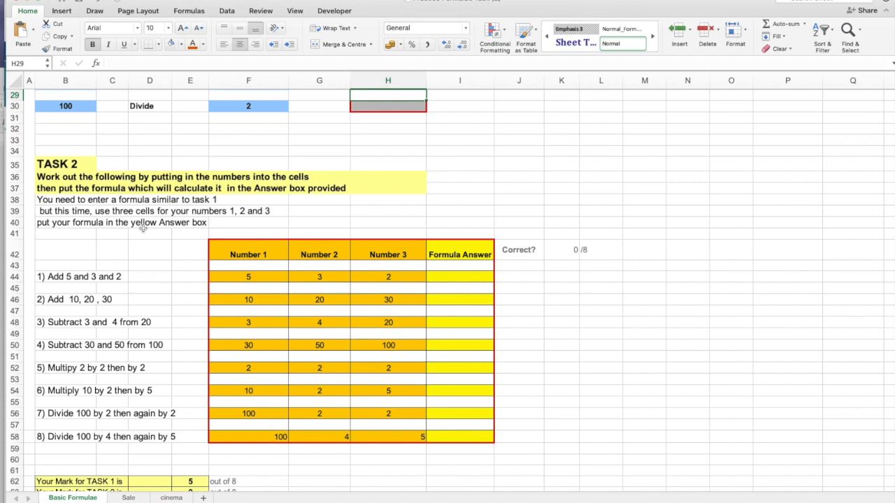
pyautogui.scroll(-3, 161, 226)
pyautogui.click(466, 228)
pyautogui.write('=')
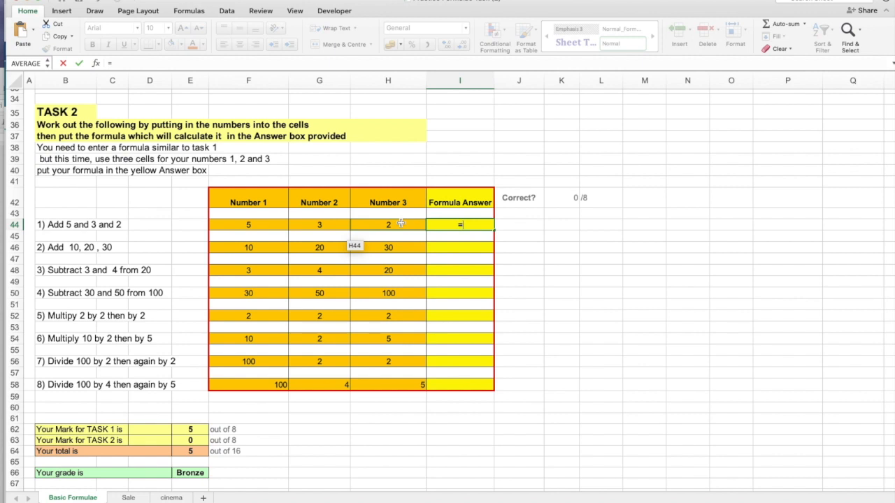
pyautogui.click(246, 224)
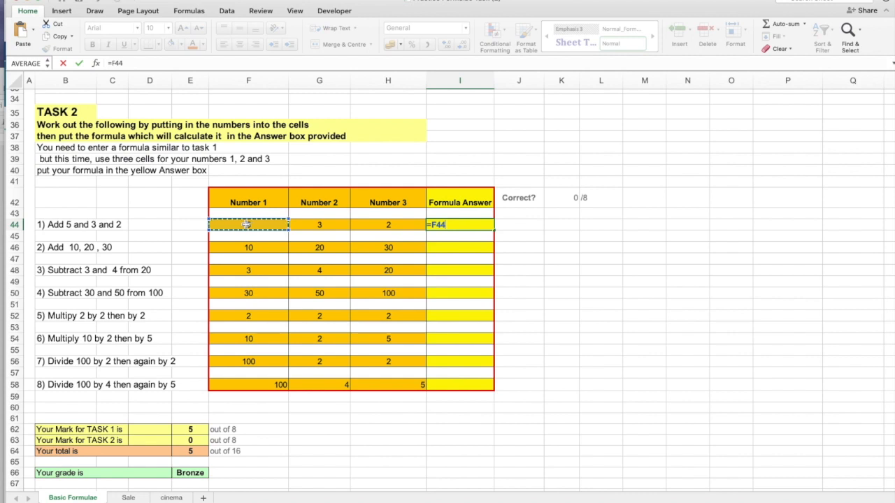
pyautogui.write('+')
pyautogui.click(319, 225)
pyautogui.write('+')
pyautogui.click(387, 224)
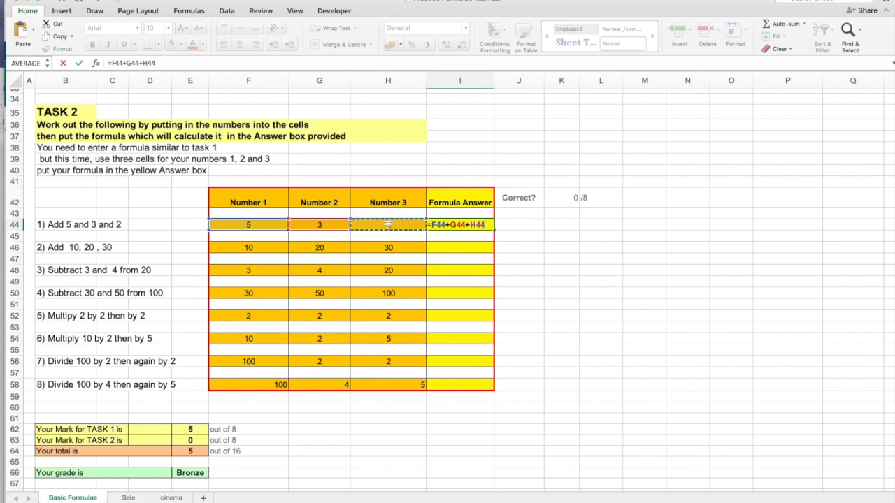
pyautogui.press('Return')
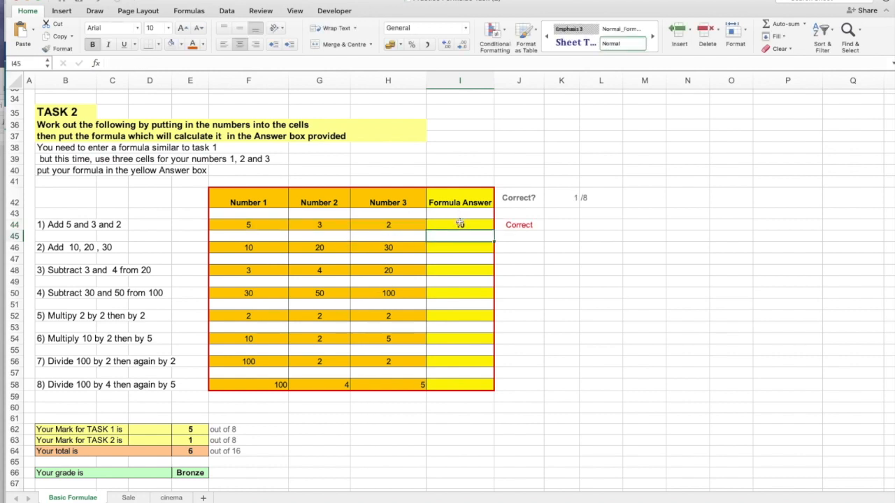
# Test the question 1 formula's recalculation by setting Number 2 in G44 to 20, and undo that change.
pyautogui.click(321, 225)
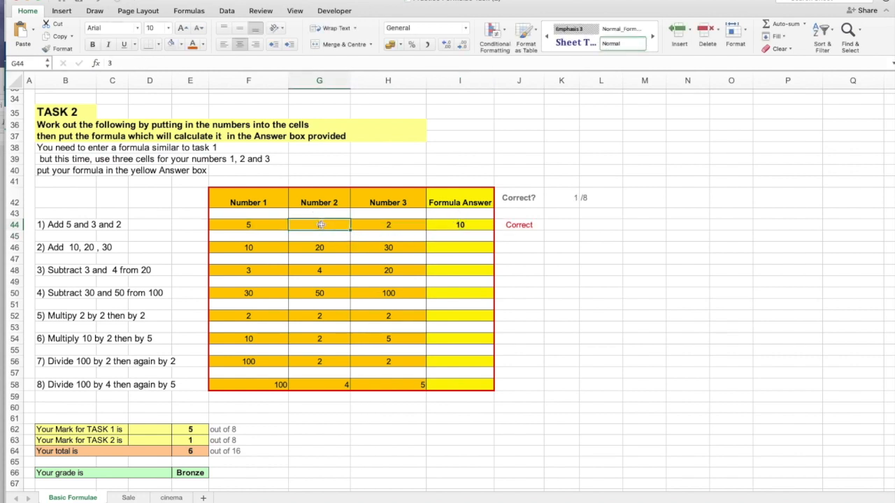
pyautogui.write('20')
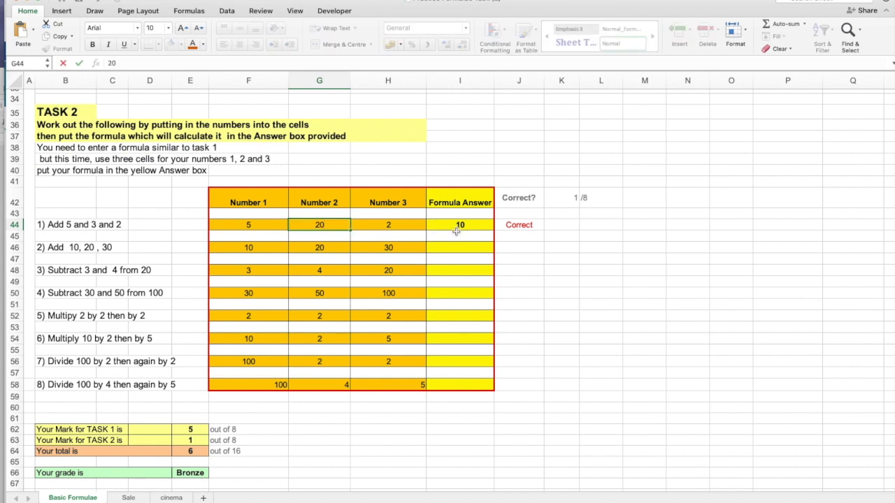
pyautogui.press('Return')
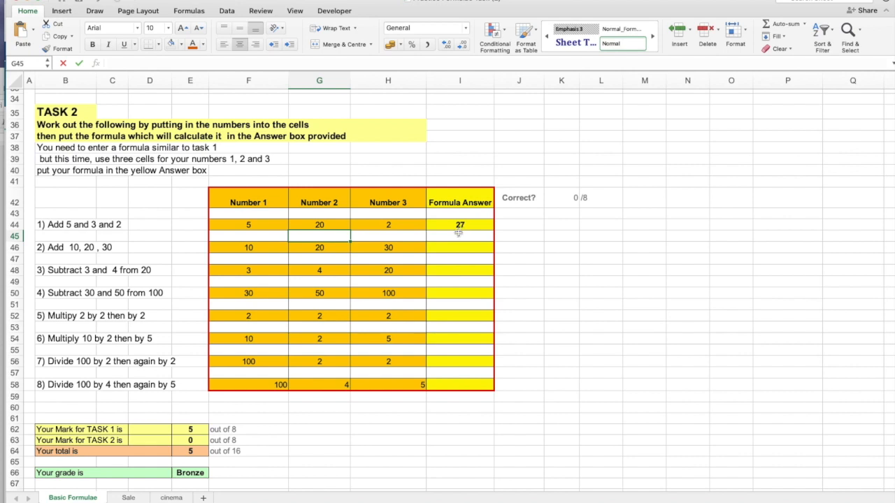
pyautogui.press('super+z')
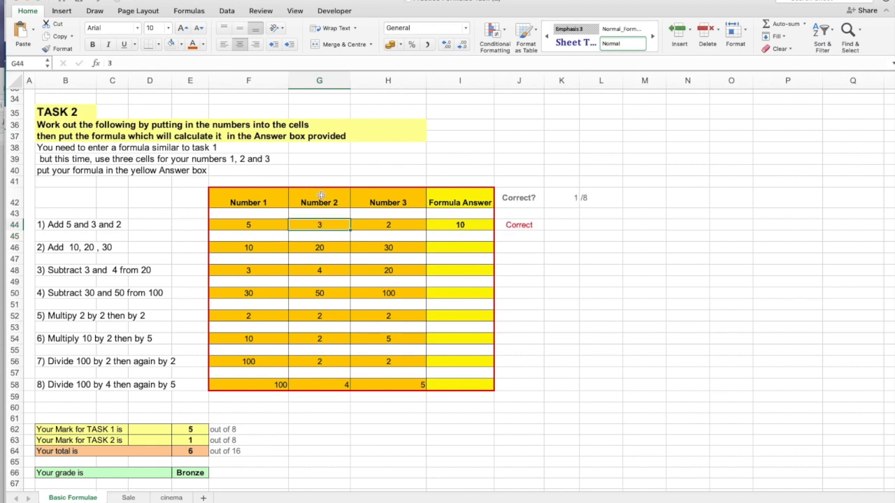
# Replace the question 1 answer in I44 with the typed-number formula =5+3+2.
pyautogui.click(441, 224)
pyautogui.write('=5+')
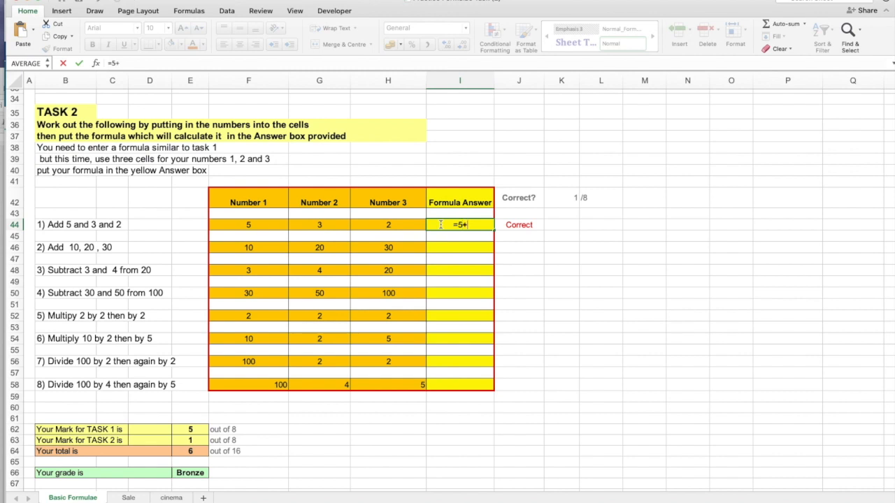
pyautogui.write('3+2')
pyautogui.press('Return')
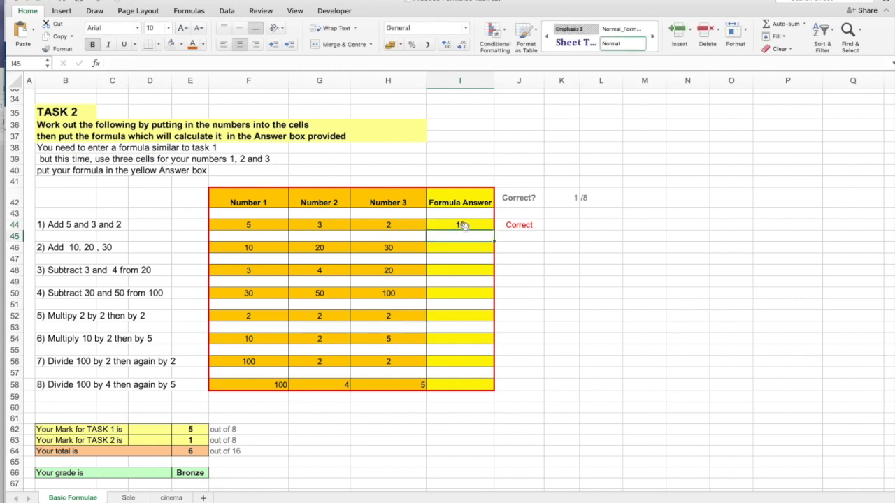
# Set Number 2 in G44 to 20 and inspect the typed-number formula in I44.
pyautogui.click(320, 224)
pyautogui.write('20')
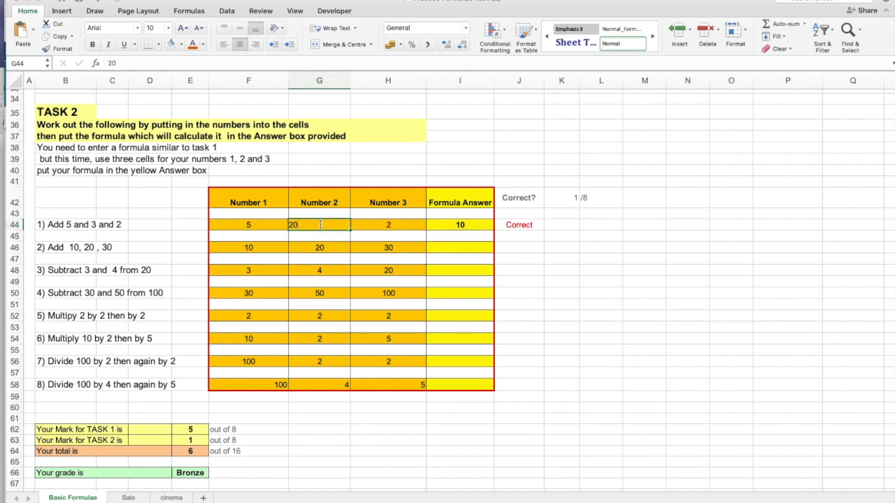
pyautogui.press('Return')
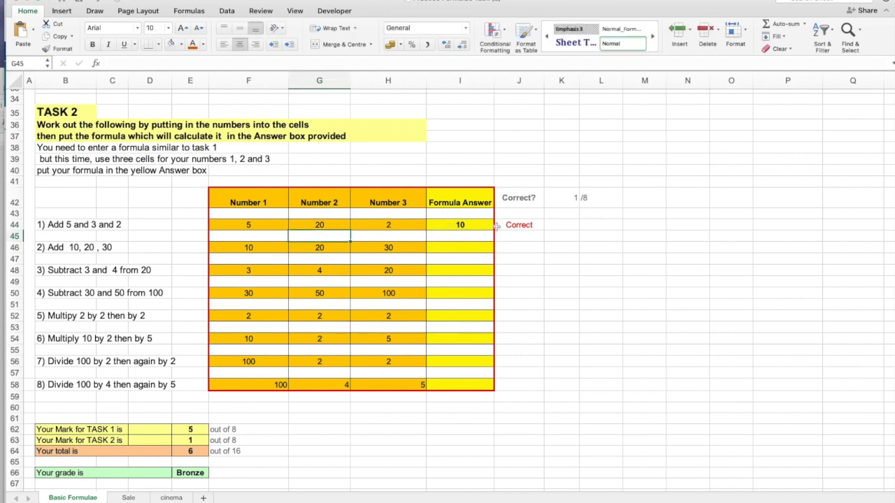
pyautogui.click(461, 224)
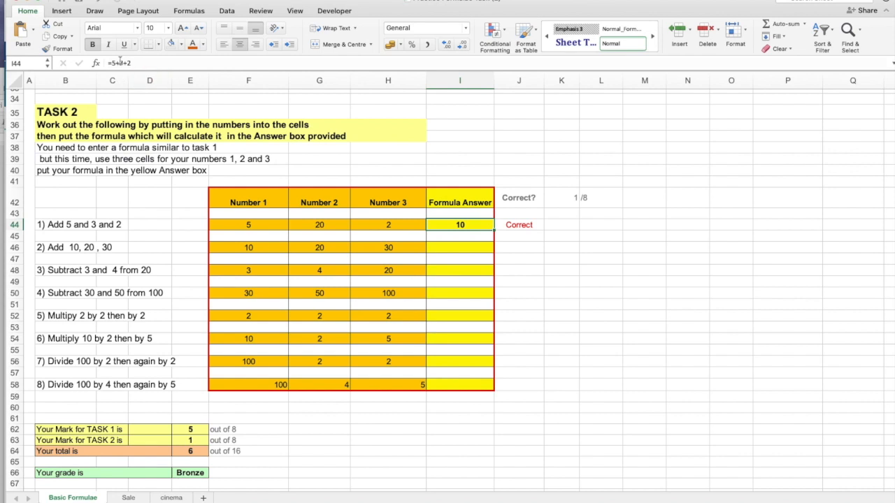
# Clear the answer in I44 and set Number 2 in G44 back to 3.
pyautogui.click(464, 224)
pyautogui.press('Delete')
pyautogui.click(318, 225)
pyautogui.write('3')
pyautogui.press('Return')
# Enter the cell-reference formula =F44+G44+H44 in I44 for question 1 of Task 2.
pyautogui.click(463, 222)
pyautogui.write('=')
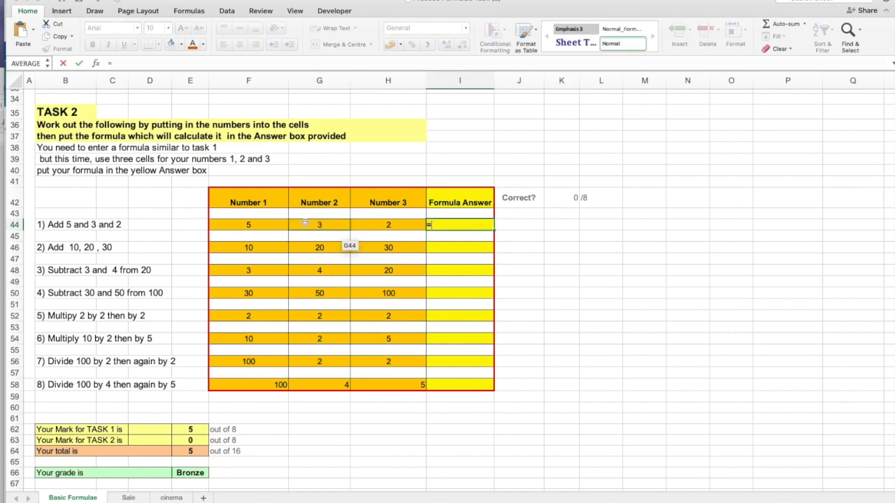
pyautogui.click(276, 223)
pyautogui.write('+')
pyautogui.click(321, 224)
pyautogui.write('+')
pyautogui.click(383, 223)
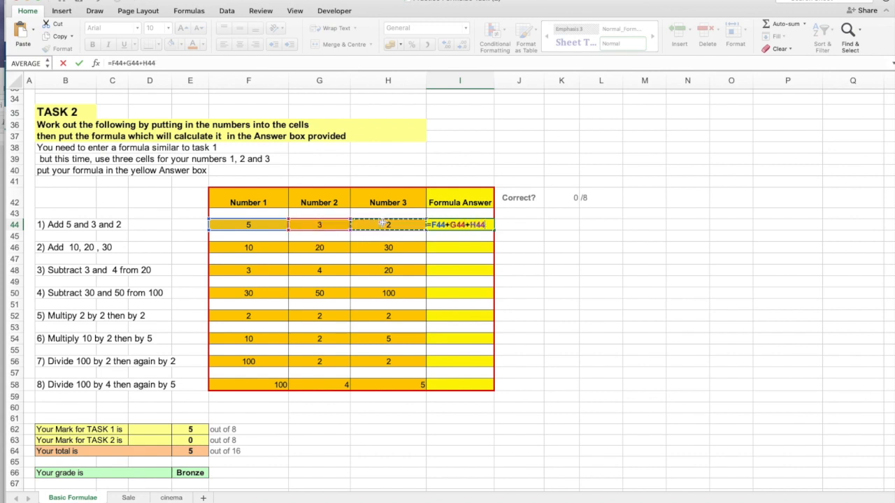
pyautogui.press('Return')
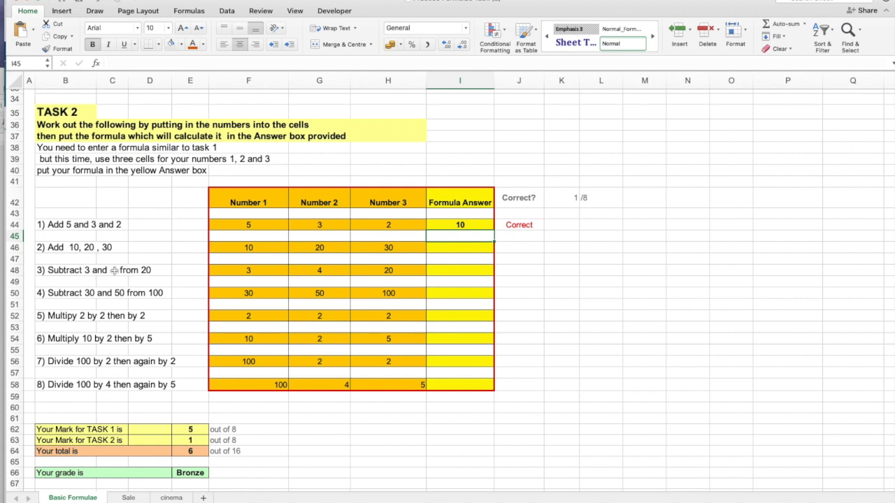
# Answer Task 2 question 3 by entering the subtraction formula =H48-F48-G48 in cell I48.
pyautogui.write('=')
pyautogui.click(390, 269)
pyautogui.write('-')
pyautogui.click(260, 269)
pyautogui.write('-')
pyautogui.click(309, 270)
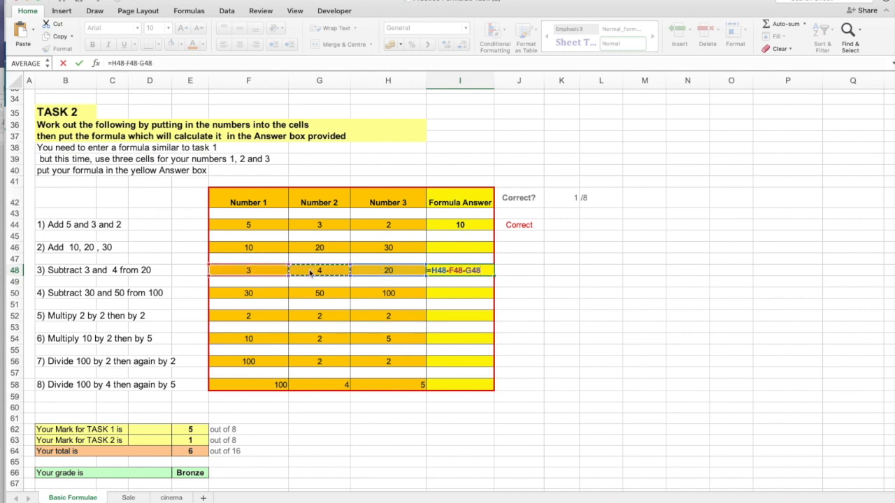
pyautogui.press('Return')
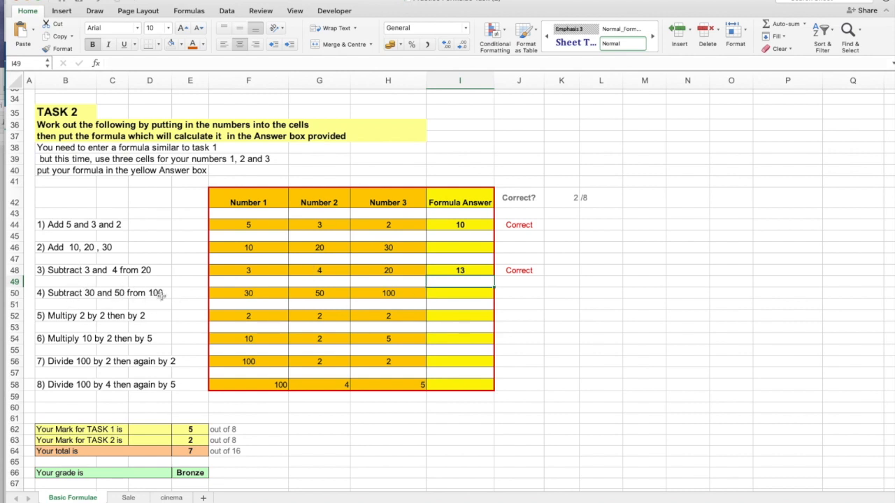
# Answer Task 2 question 4 by entering =H50-(F50+G50), with the subtracted numbers grouped in brackets, in cell I50.
pyautogui.click(468, 297)
pyautogui.write('=')
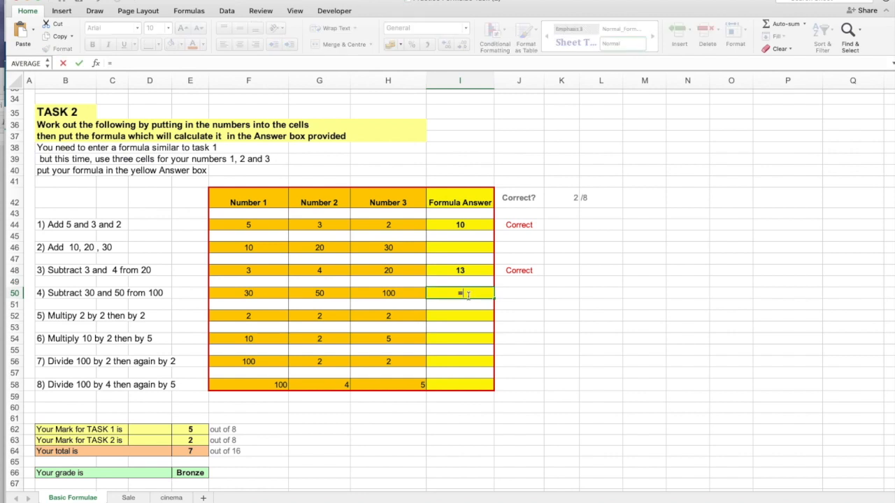
pyautogui.click(377, 294)
pyautogui.write('-(')
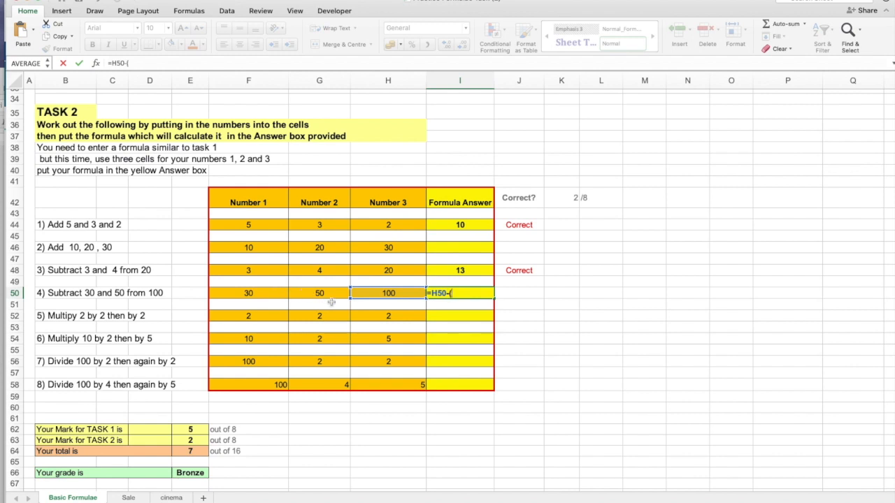
pyautogui.click(268, 293)
pyautogui.write('+')
pyautogui.click(312, 292)
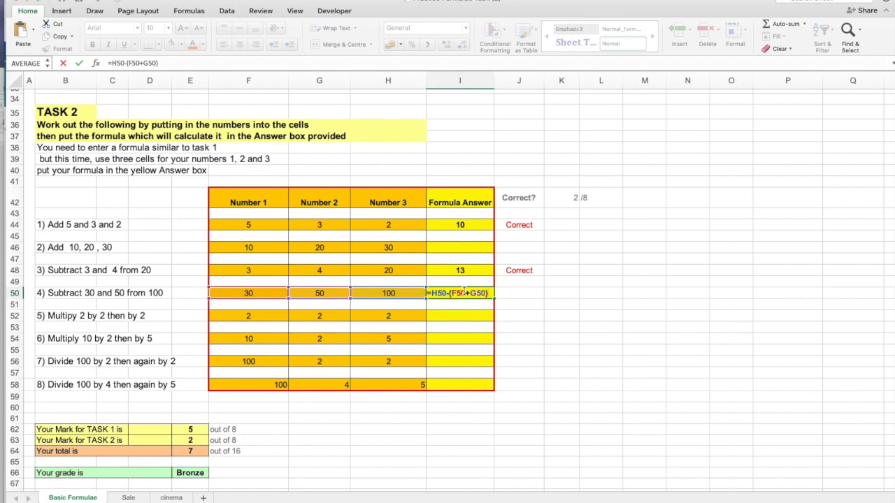
pyautogui.press('Return')
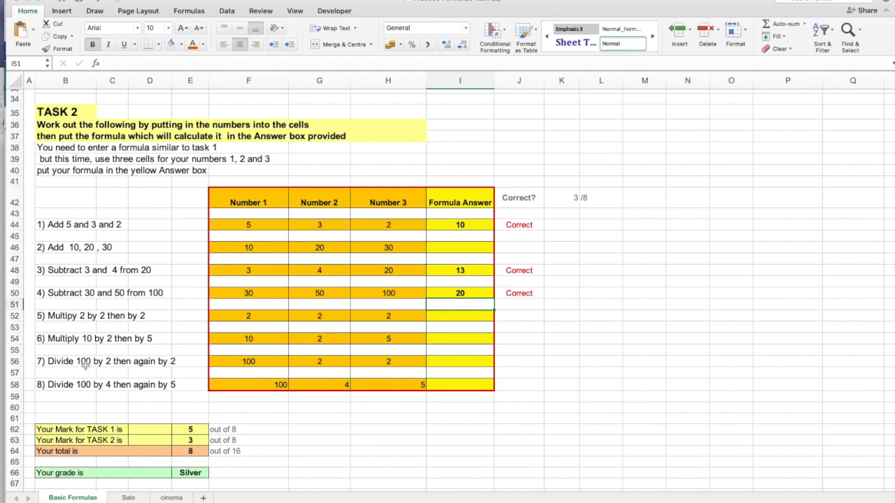
# Answer Task 2 question 7 by entering the repeated division formula =F56/G56/H56 in cell I56.
pyautogui.click(452, 362)
pyautogui.write('=')
pyautogui.click(259, 362)
pyautogui.write('/')
pyautogui.click(343, 360)
pyautogui.write('/')
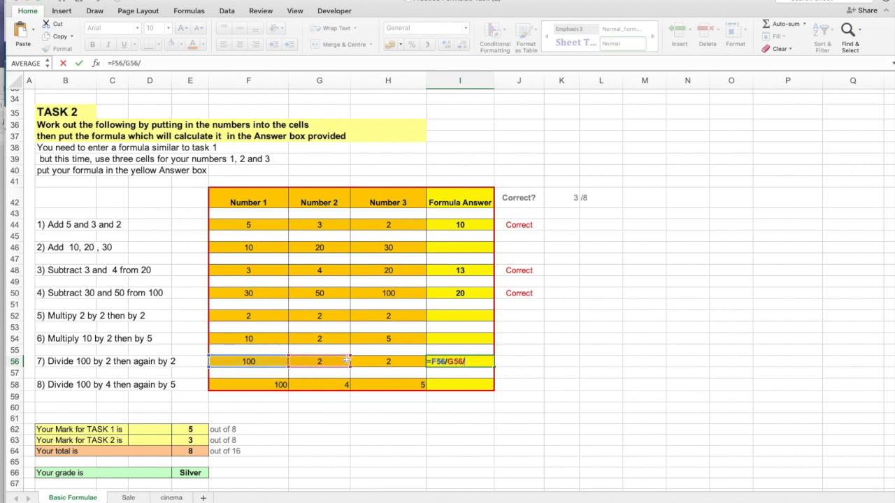
pyautogui.click(378, 360)
pyautogui.press('Return')
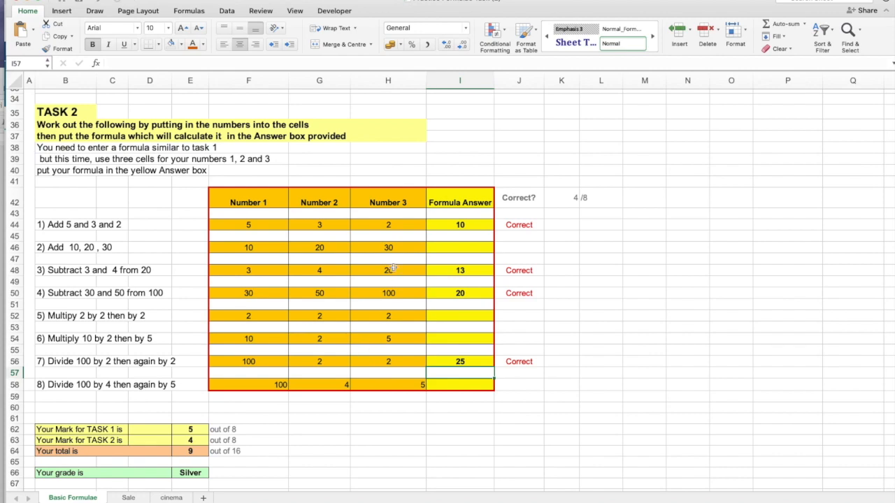
# Review the marks and grade boundaries below Task 2, and switch to the Sale sheet.
pyautogui.scroll(-1, 101, 396)
pyautogui.scroll(-5, 101, 396)
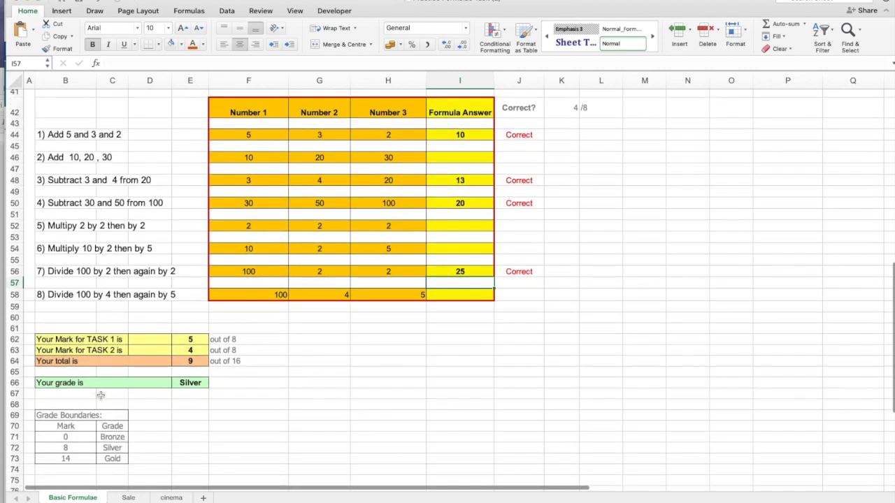
pyautogui.scroll(8, 111, 448)
pyautogui.click(126, 498)
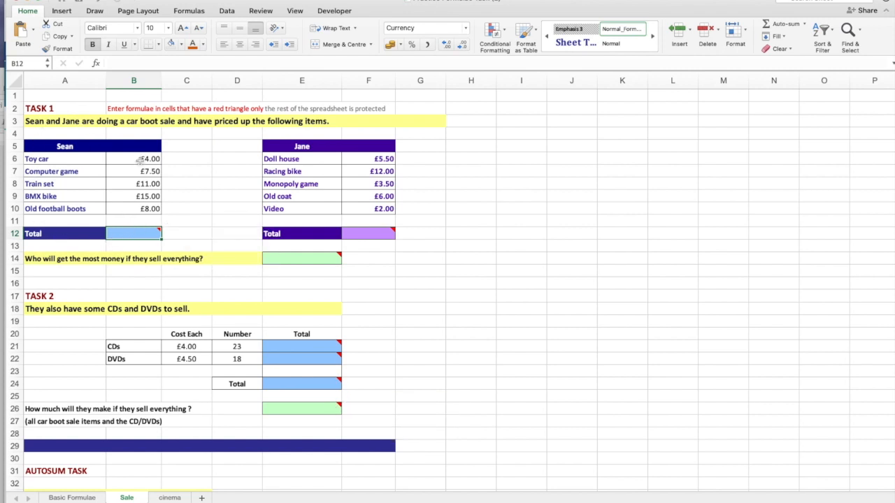
# Total the first seller's item prices in B12 with the addition formula =B6+B7+B8+B9+B10.
pyautogui.write('=')
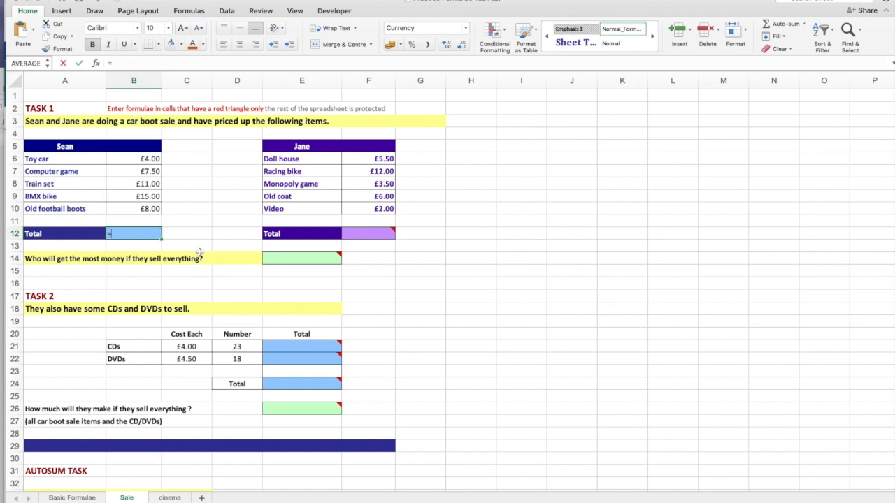
pyautogui.click(138, 159)
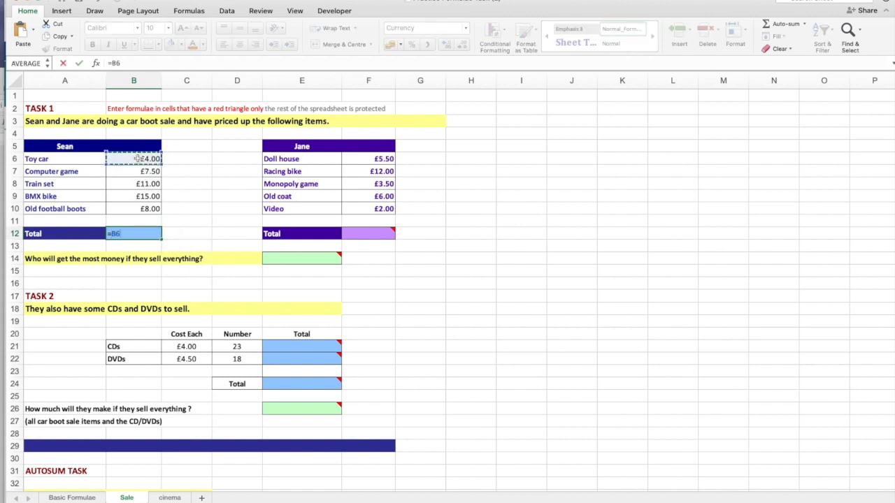
pyautogui.write('+')
pyautogui.click(139, 171)
pyautogui.write('+')
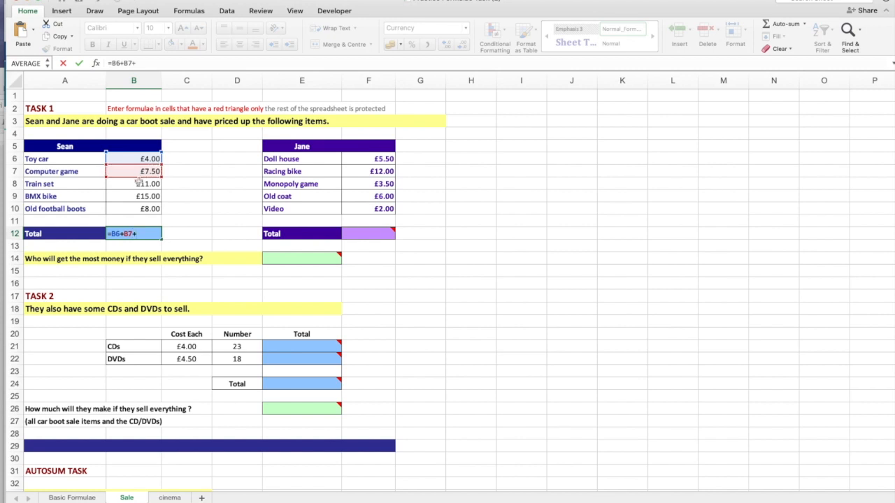
pyautogui.click(139, 184)
pyautogui.write('+')
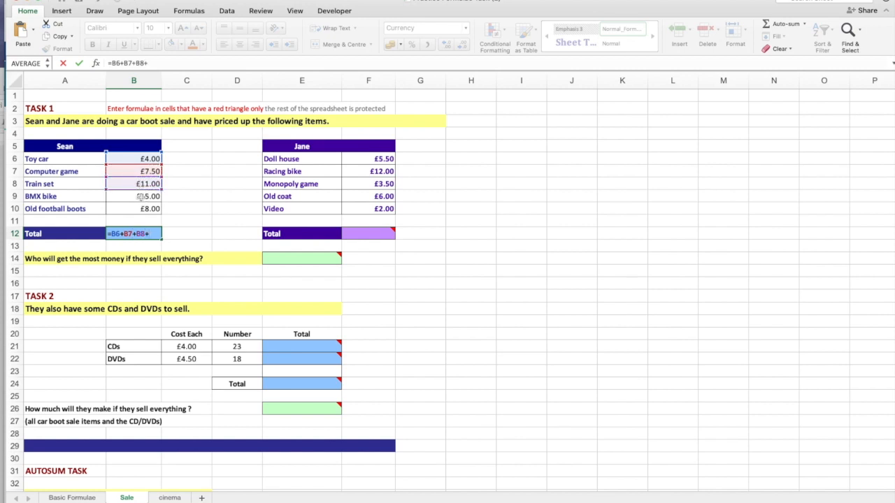
pyautogui.click(140, 198)
pyautogui.write('+')
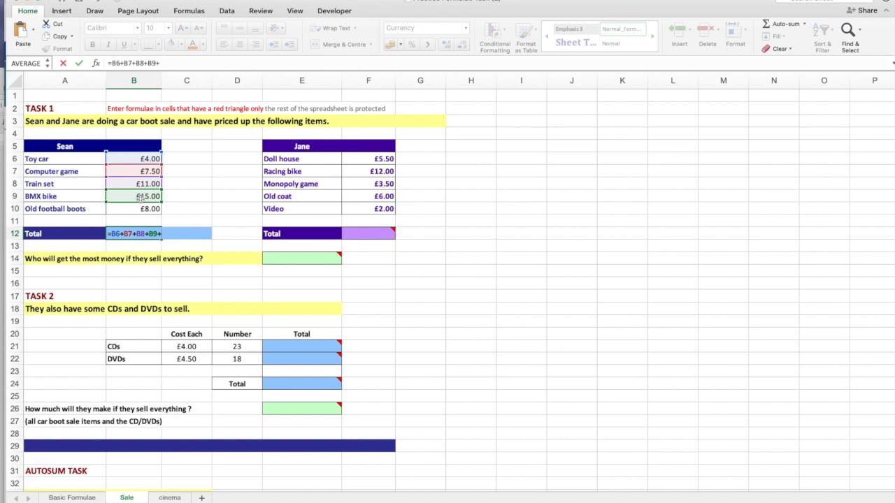
pyautogui.click(145, 213)
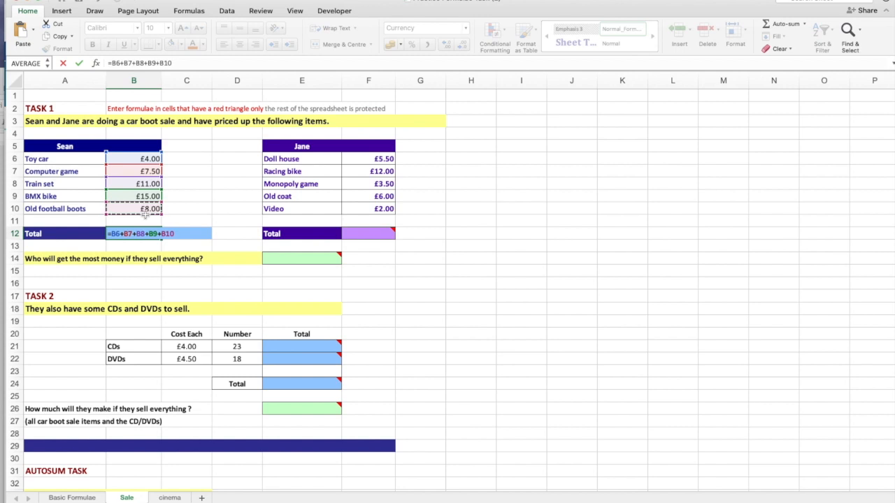
pyautogui.press('Return')
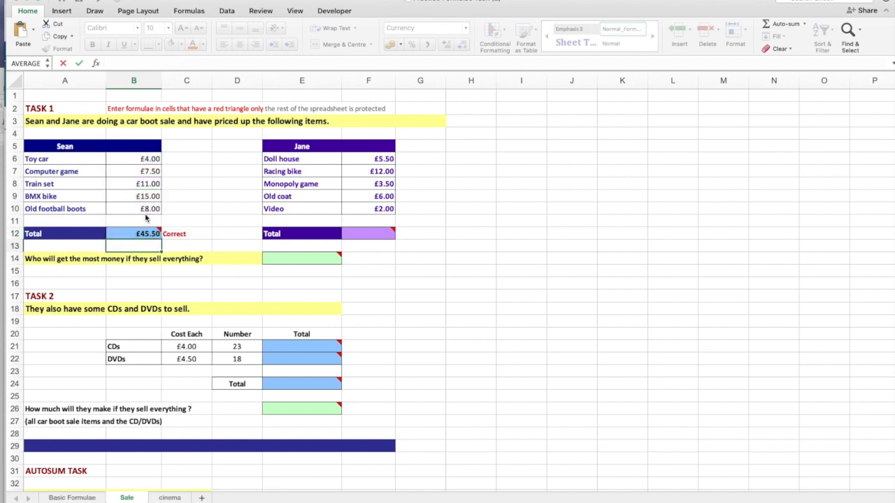
# Replace the first seller's total in B12 with the function formula =SUM(B6:B10).
pyautogui.press('Up')
pyautogui.press('Delete')
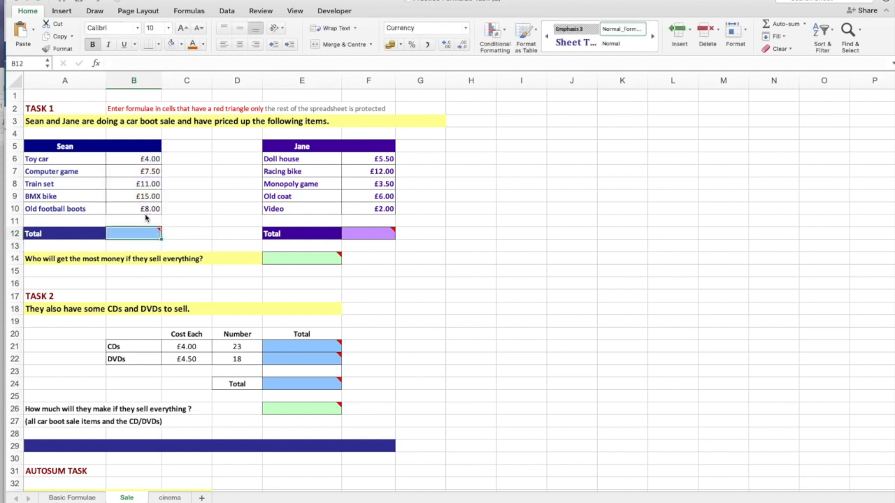
pyautogui.write('=')
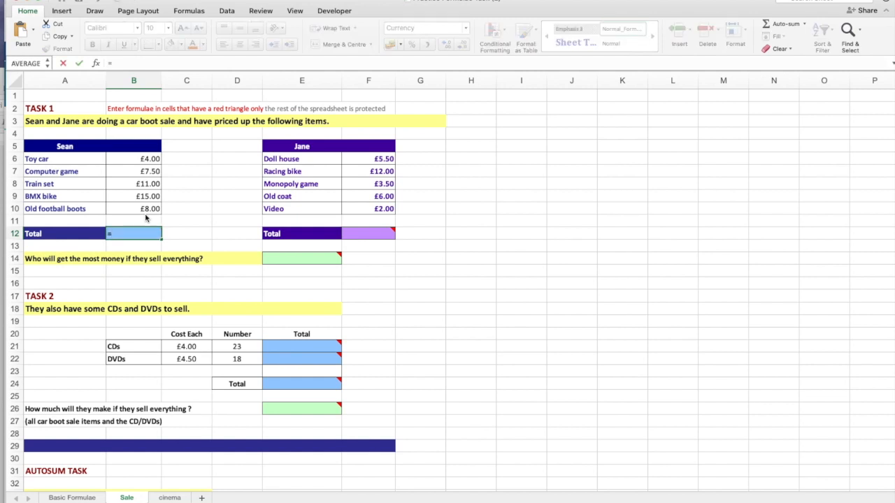
pyautogui.write('SUM')
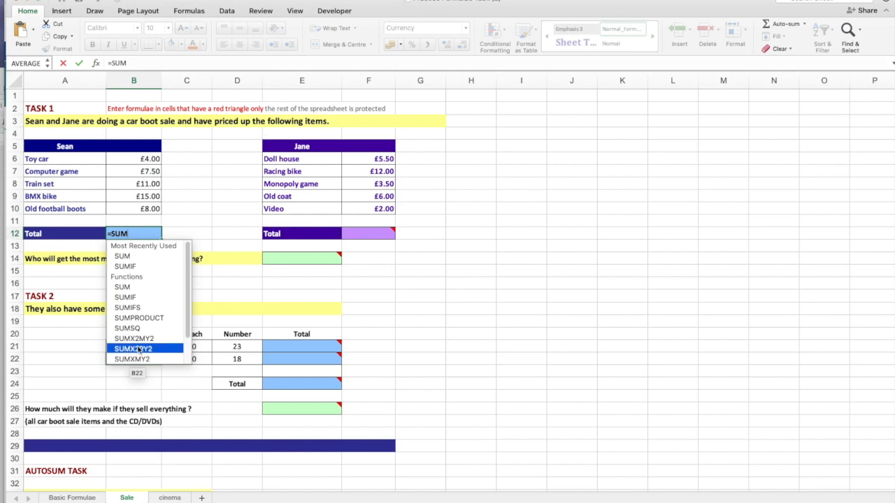
pyautogui.scroll(-3, 145, 360)
pyautogui.scroll(5, 145, 350)
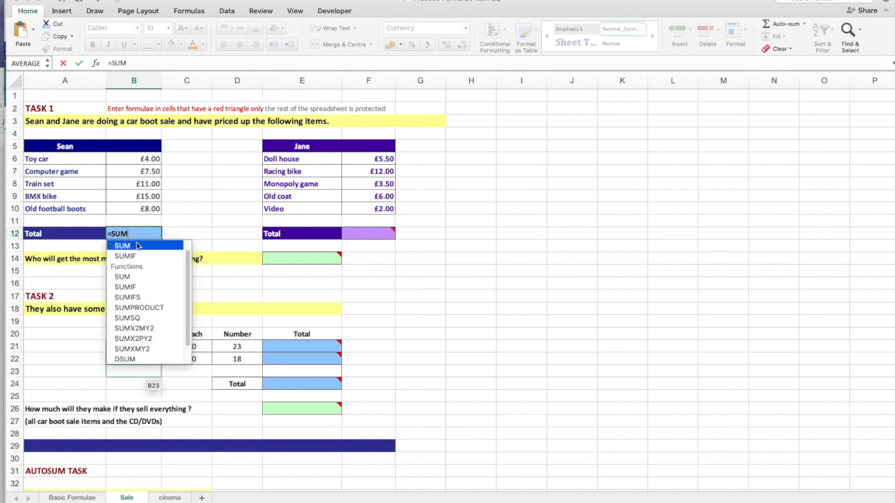
pyautogui.moveTo(145, 233)
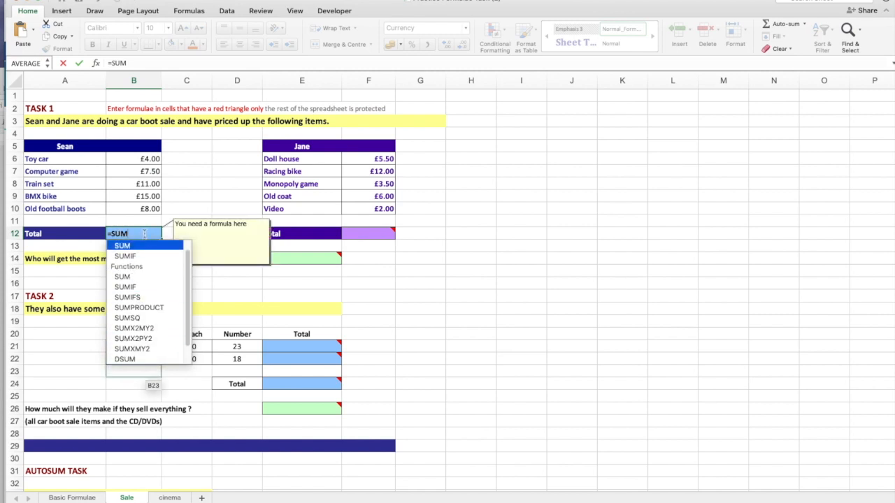
pyautogui.write('(')
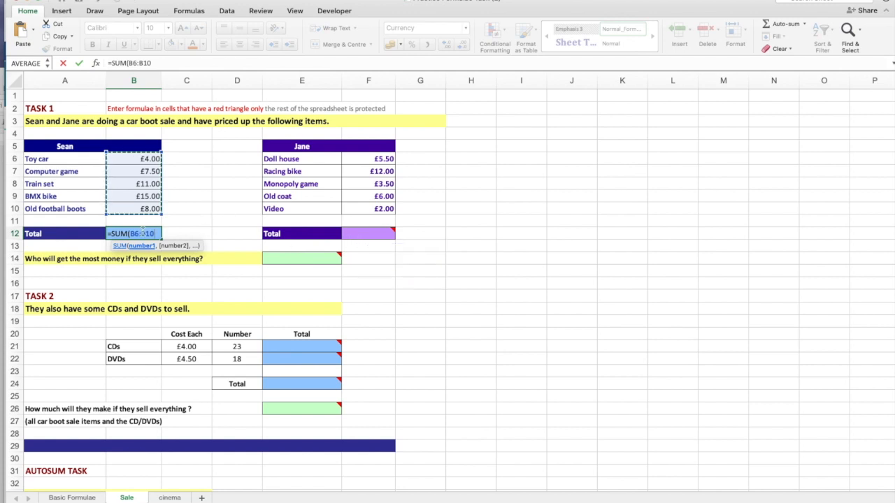
pyautogui.write(')')
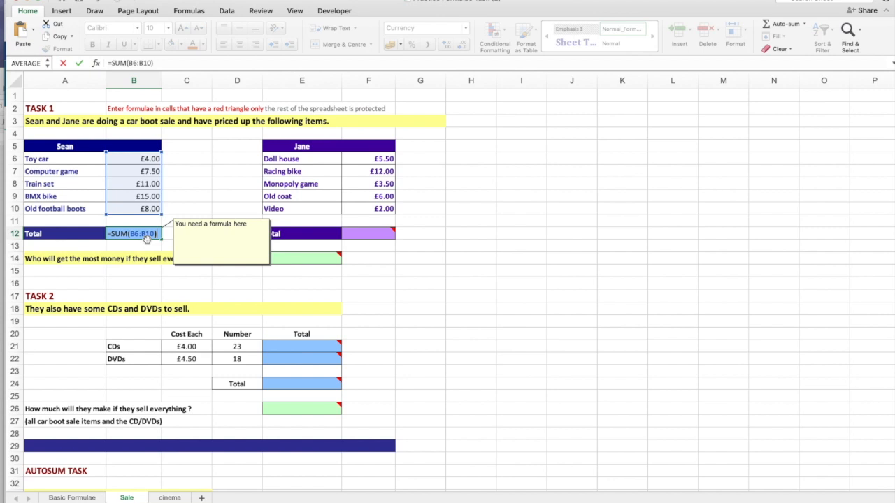
pyautogui.press('Return')
# Total the second seller's item prices in F12 with the formula =sum(F6:F10).
pyautogui.click(382, 237)
pyautogui.write('=sum(')
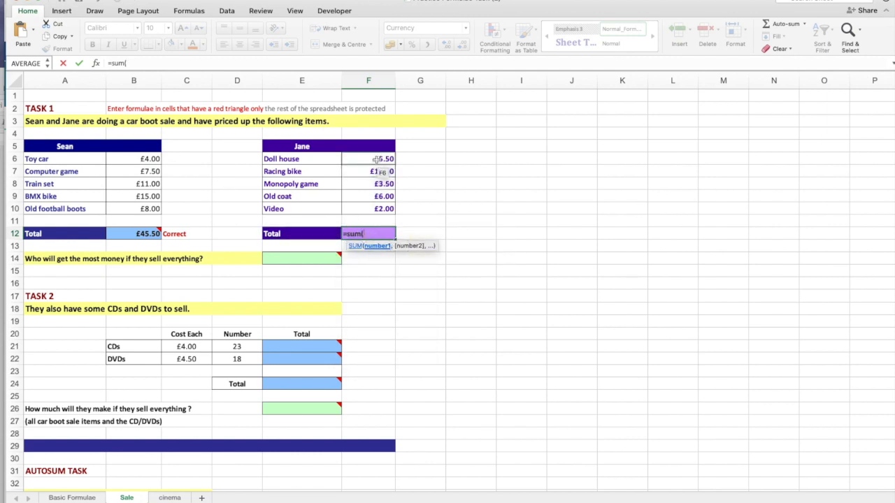
pyautogui.moveTo(376, 160); pyautogui.dragTo(379, 208)
pyautogui.write(')')
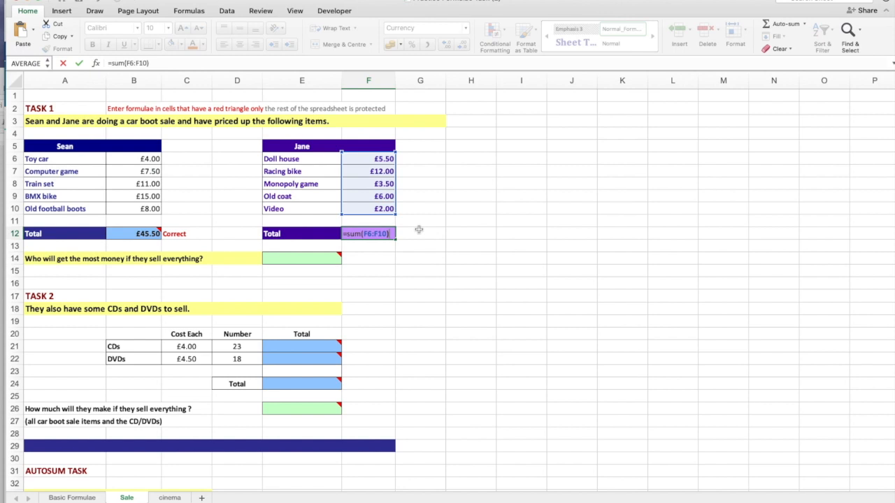
pyautogui.press('Return')
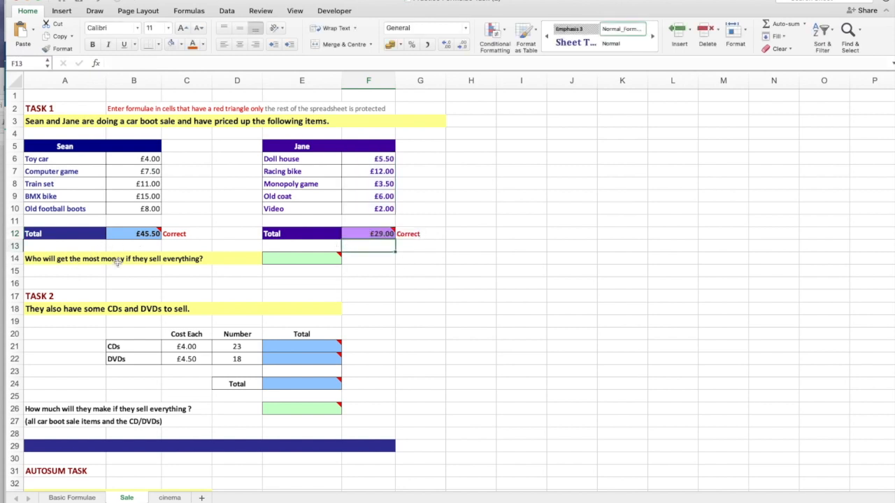
# Answer who will get the most money by entering the first seller's name in E14.
pyautogui.click(299, 259)
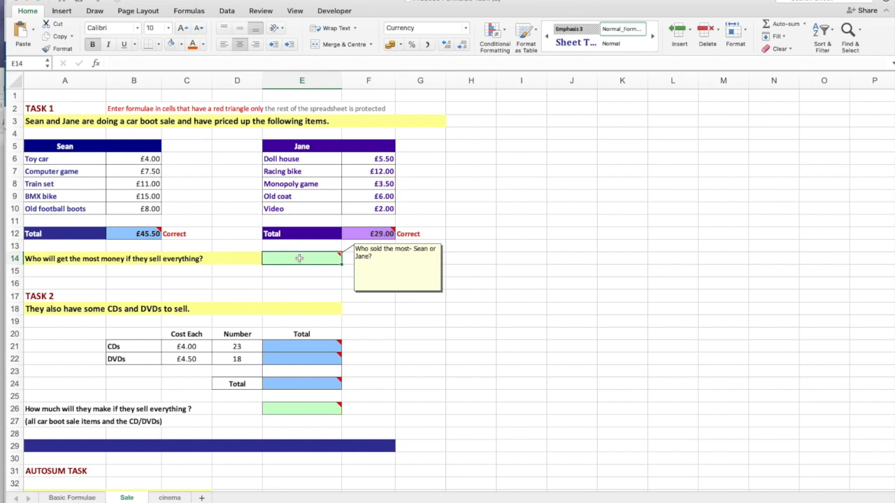
pyautogui.write('Sean')
pyautogui.press('Return')
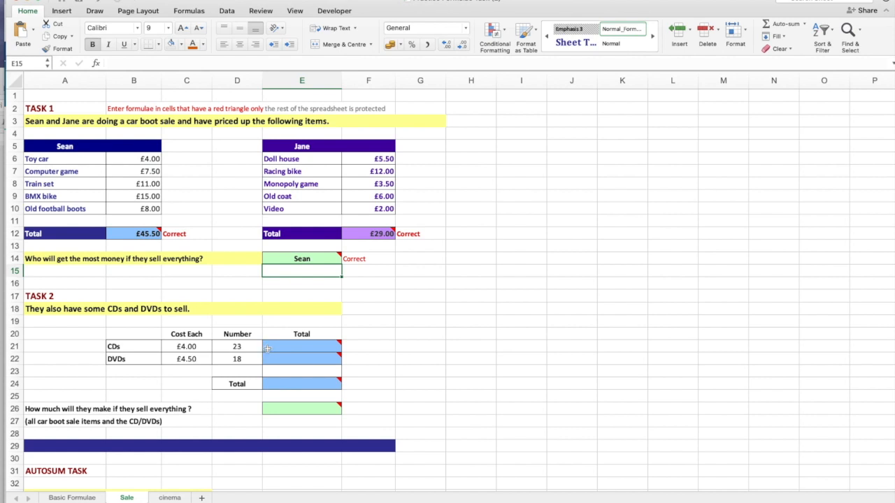
# Calculate the CDs total in E21 by multiplying cost by number with =C21*D21.
pyautogui.click(299, 348)
pyautogui.write('=')
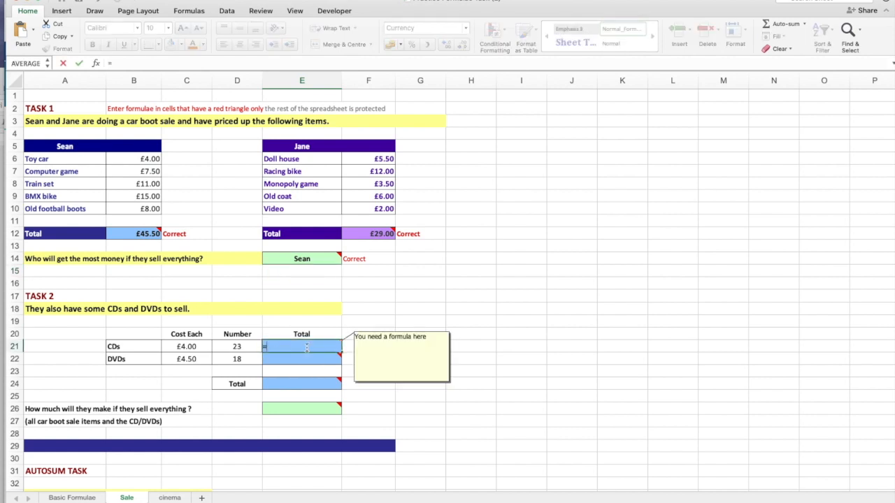
pyautogui.click(203, 348)
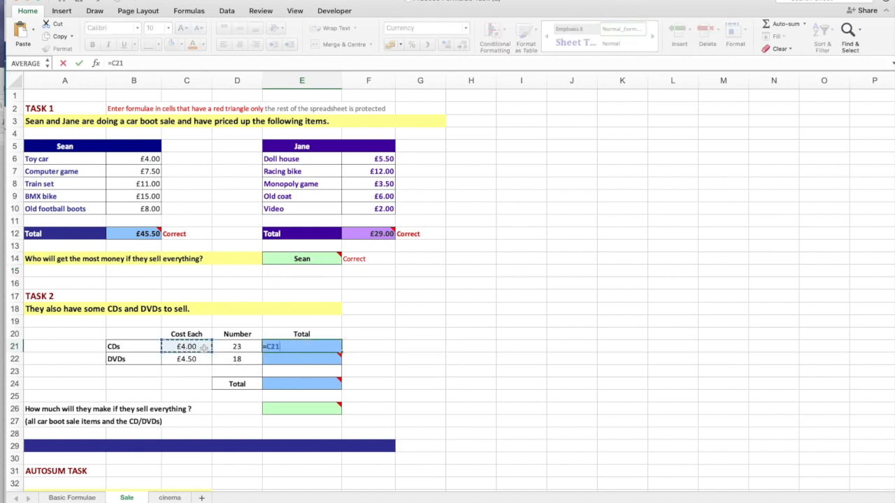
pyautogui.write('*')
pyautogui.click(236, 346)
pyautogui.press('Return')
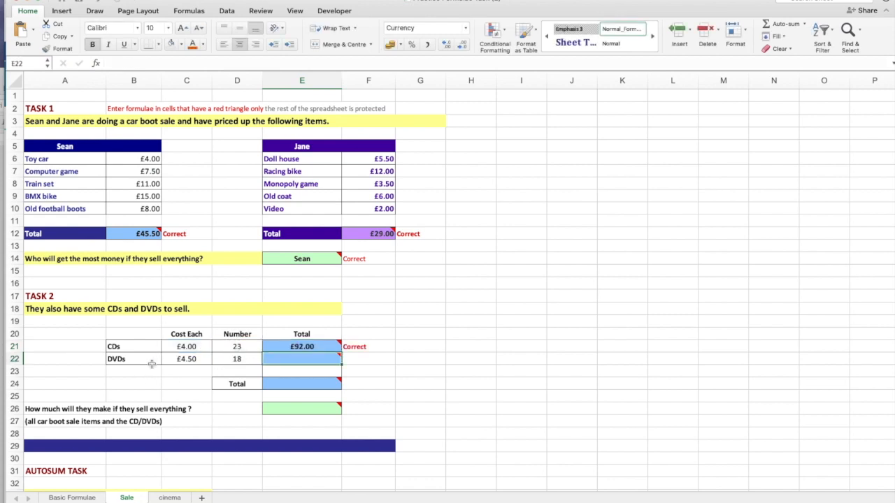
# Calculate the DVDs total in E22 by multiplying cost by number with =C22*D22.
pyautogui.write('=')
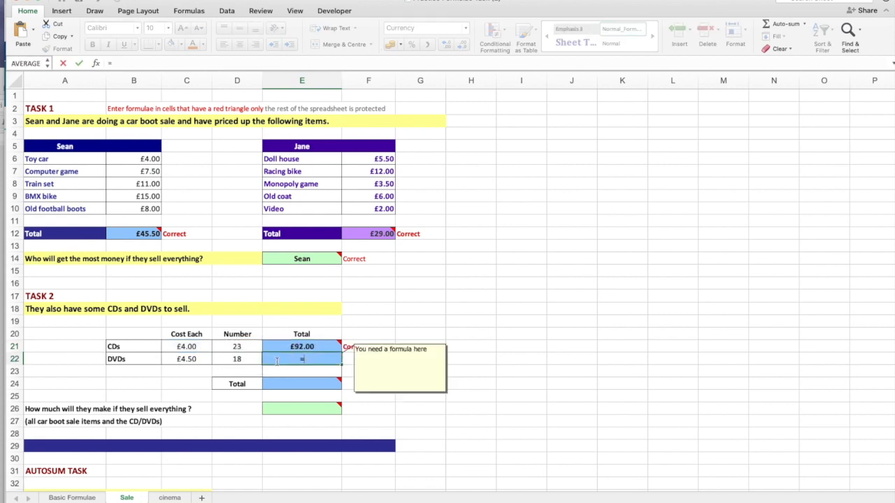
pyautogui.click(183, 359)
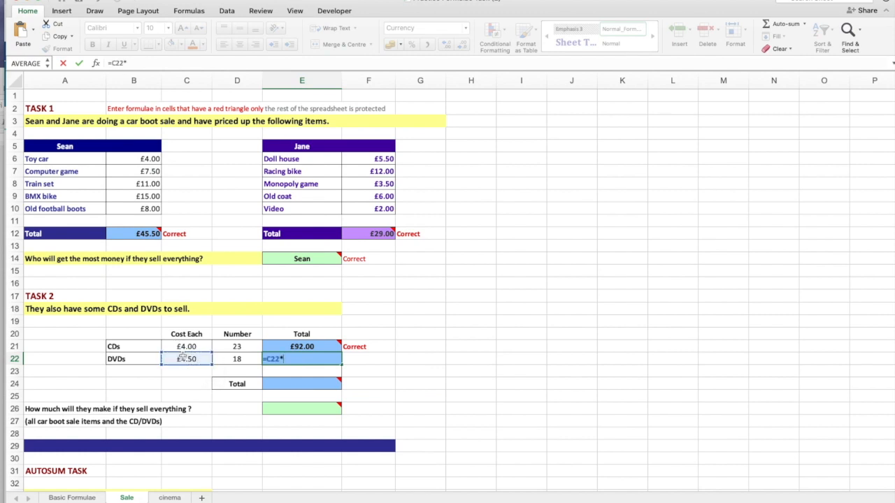
pyautogui.write('*')
pyautogui.click(237, 359)
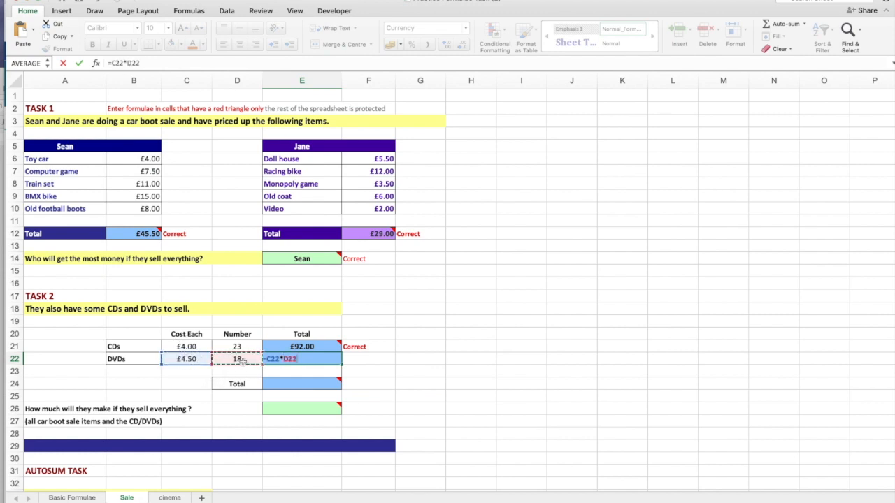
pyautogui.press('Return')
# Add the CD and DVD totals in E24 with the formula =sum(E21:E22).
pyautogui.write('=sum(')
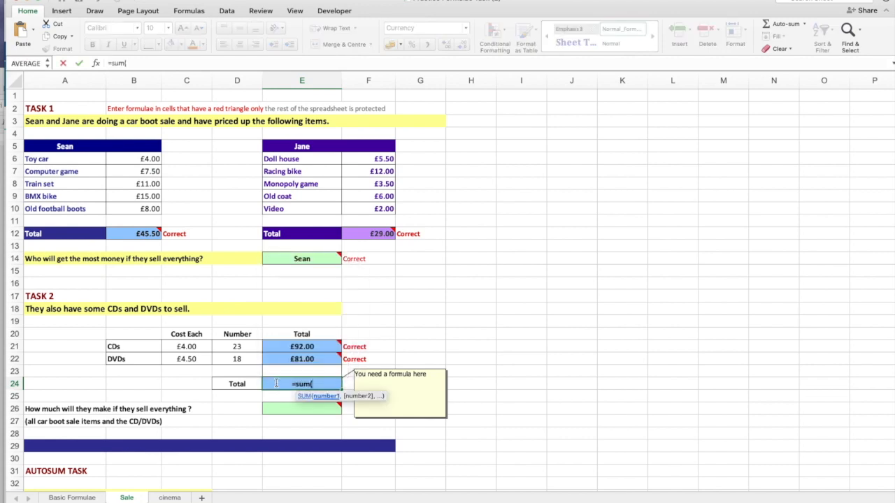
pyautogui.moveTo(280, 347); pyautogui.dragTo(282, 358)
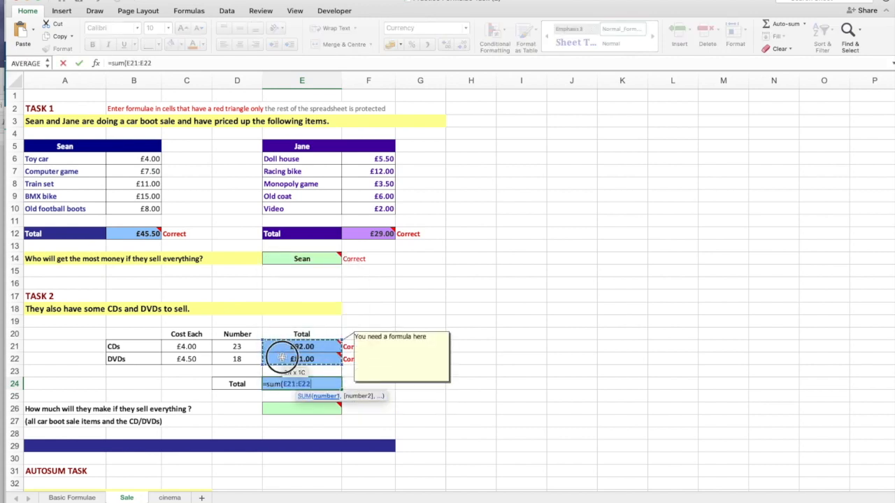
pyautogui.write(')')
pyautogui.press('Return')
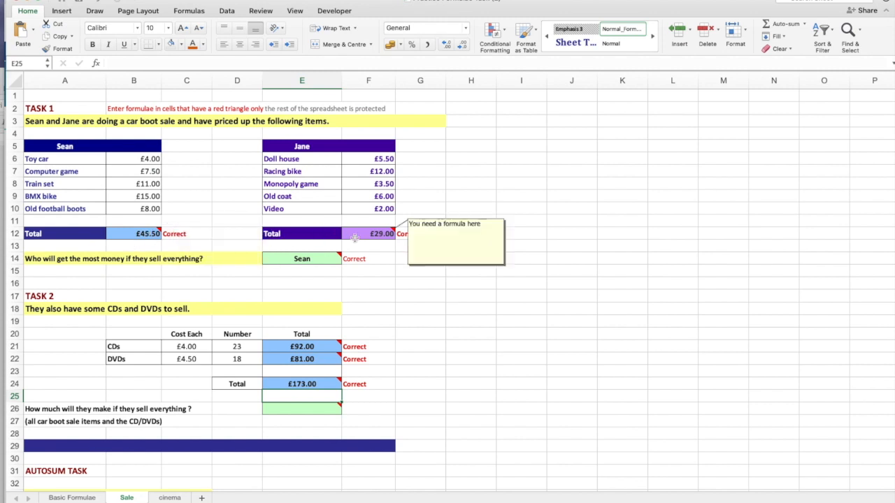
# Answer how much they will make from selling everything by entering =B12+F12+E24 in E26.
pyautogui.click(295, 410)
pyautogui.write('=')
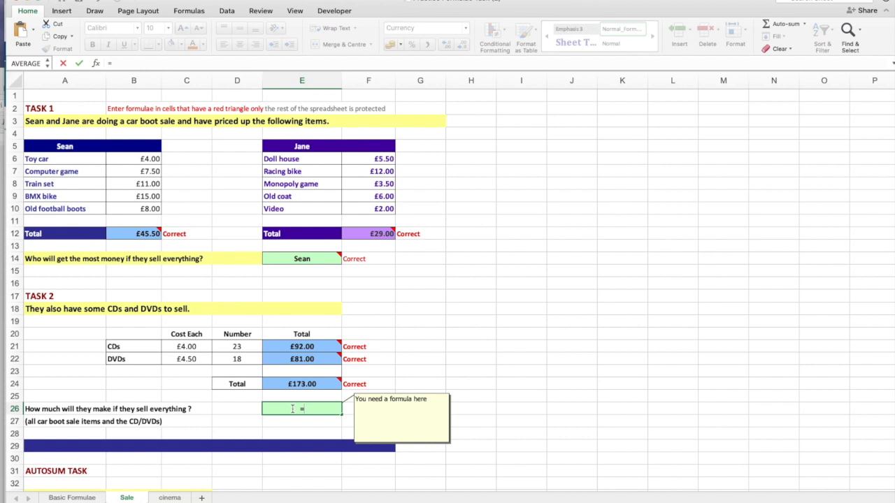
pyautogui.click(143, 234)
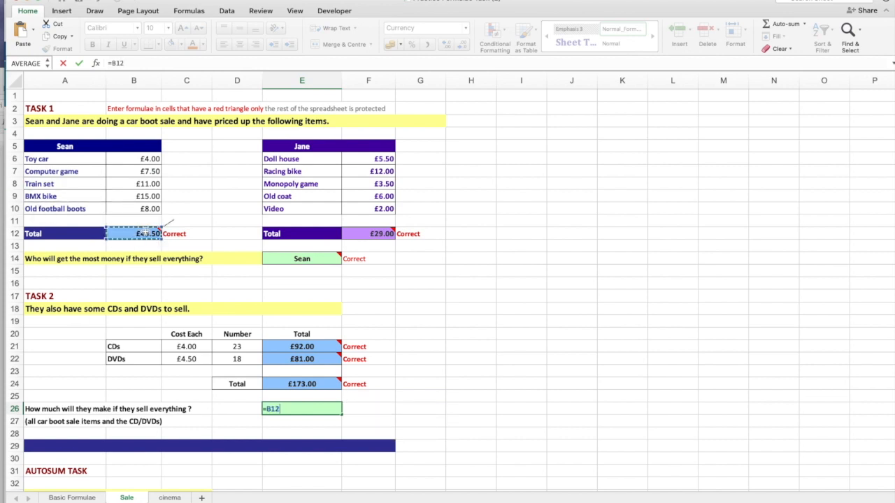
pyautogui.write('+')
pyautogui.click(369, 234)
pyautogui.write('+')
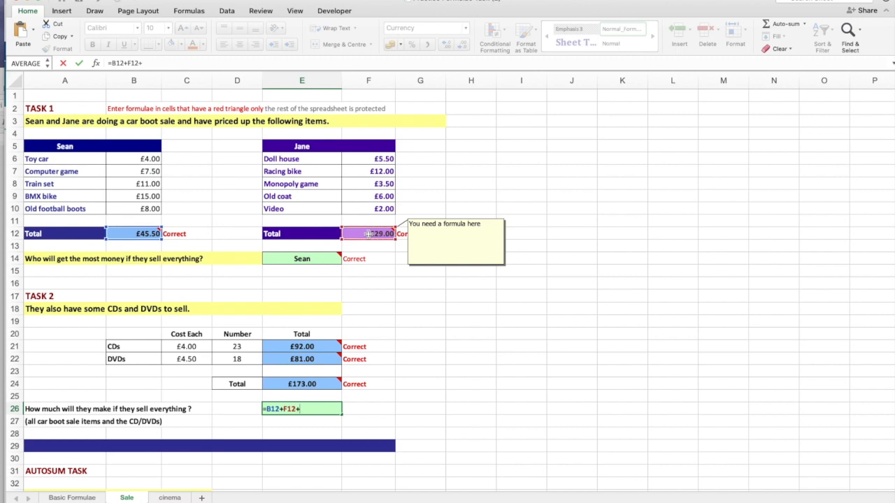
pyautogui.click(315, 384)
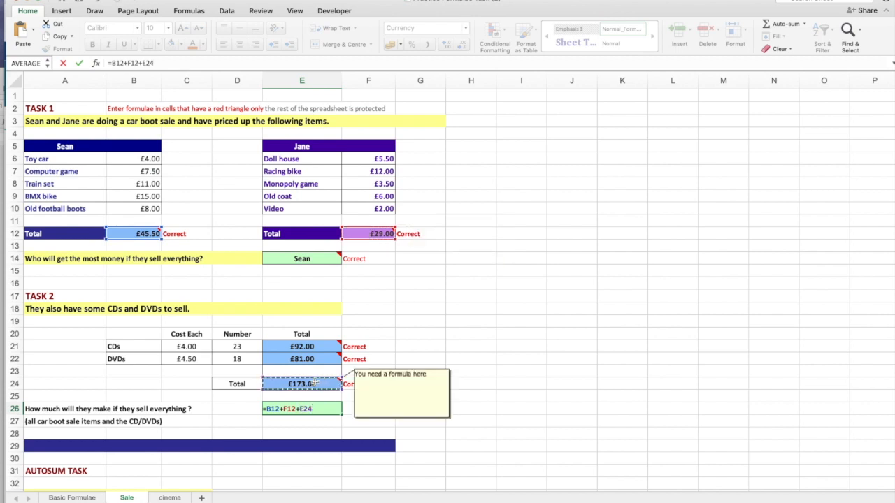
pyautogui.press('Return')
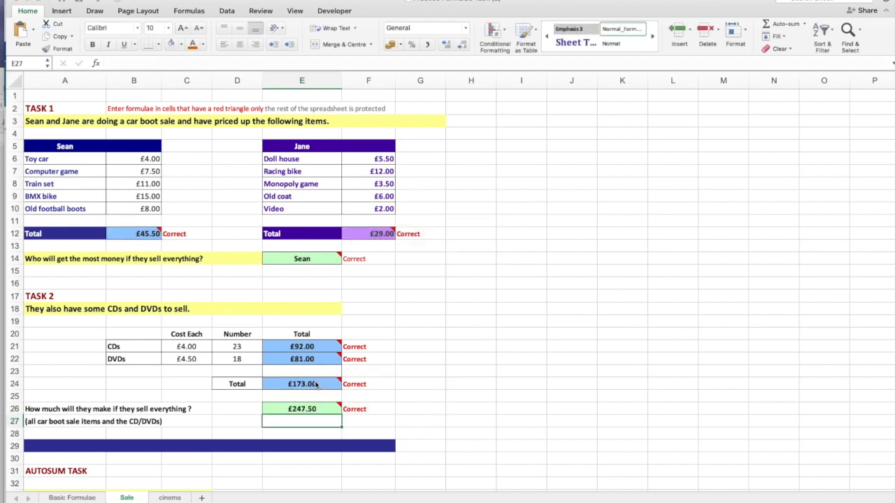
# Total the list of numbers in the Autosum Task by entering =sum(C35:C42) in C43.
pyautogui.scroll(-4, 133, 282)
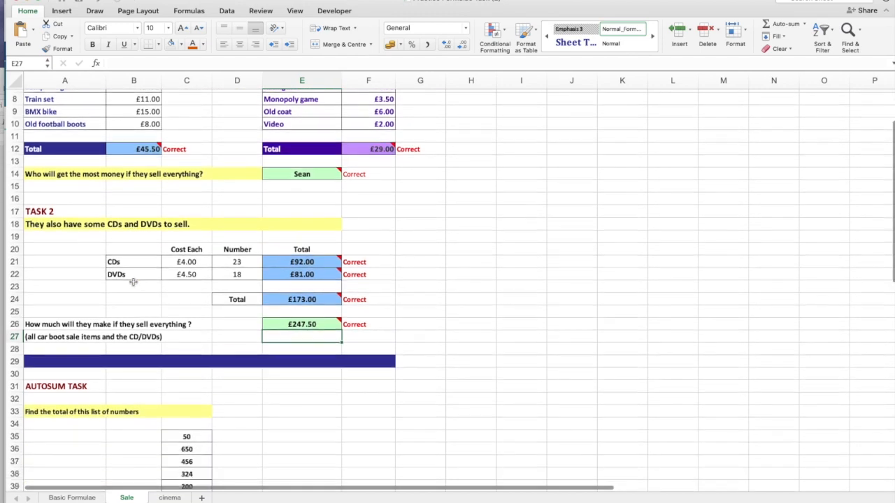
pyautogui.scroll(-3, 133, 282)
pyautogui.scroll(-3, 195, 314)
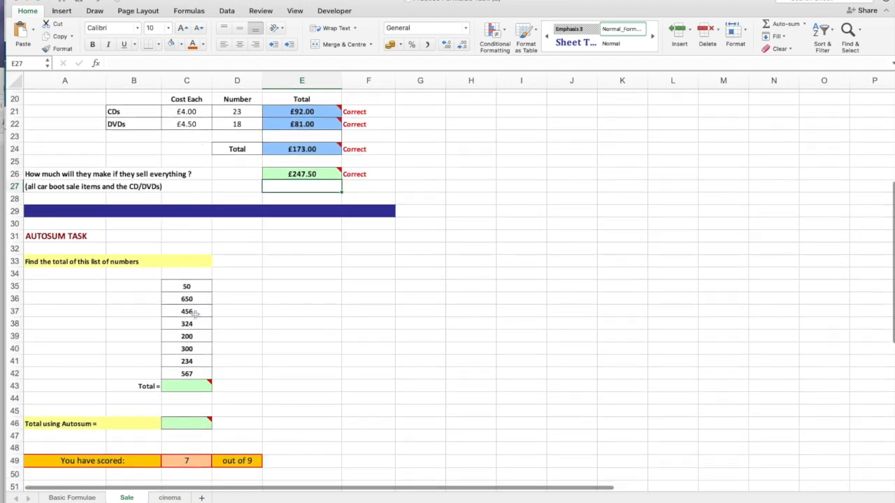
pyautogui.scroll(-2, 194, 341)
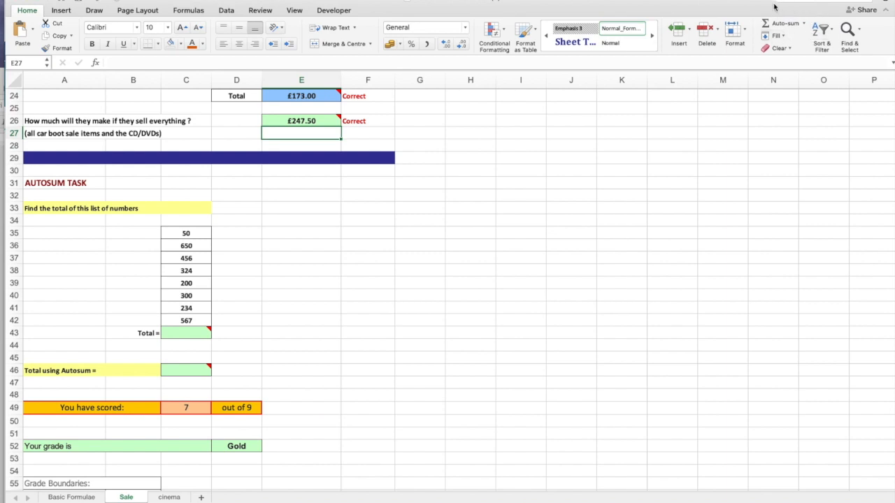
pyautogui.click(196, 333)
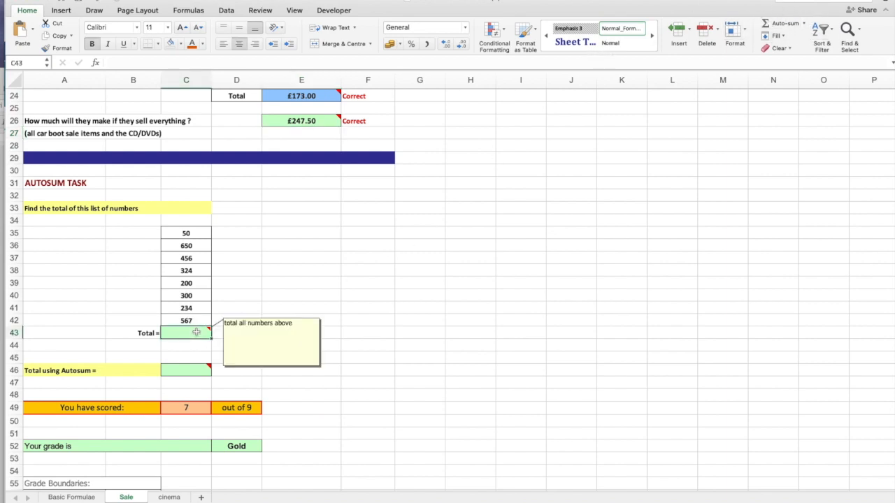
pyautogui.write('=sum(')
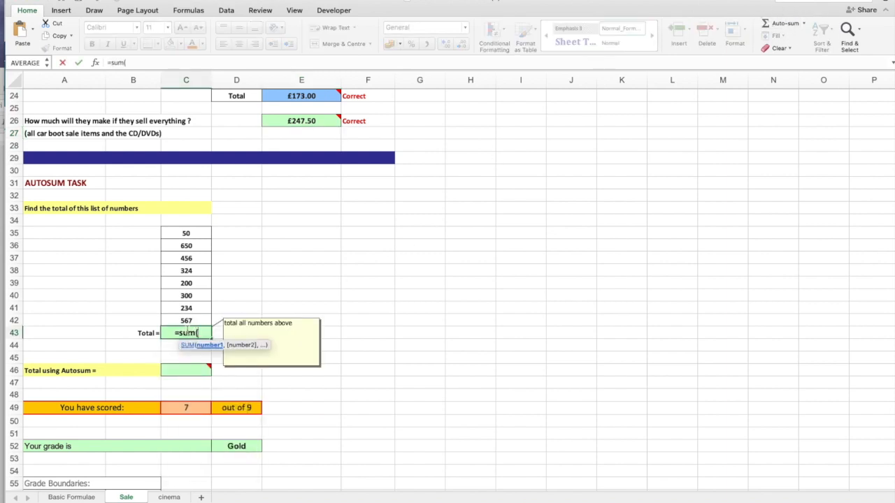
pyautogui.moveTo(189, 234); pyautogui.dragTo(176, 323)
pyautogui.write(')')
pyautogui.press('Return')
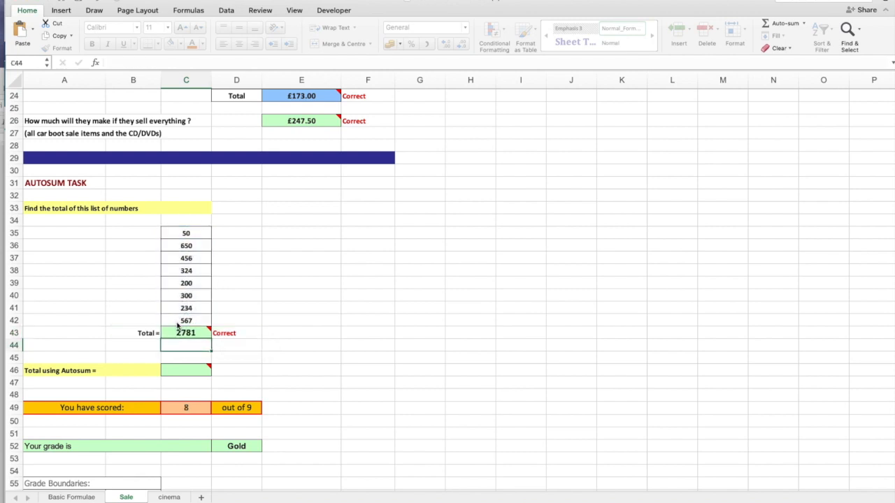
pyautogui.click(175, 370)
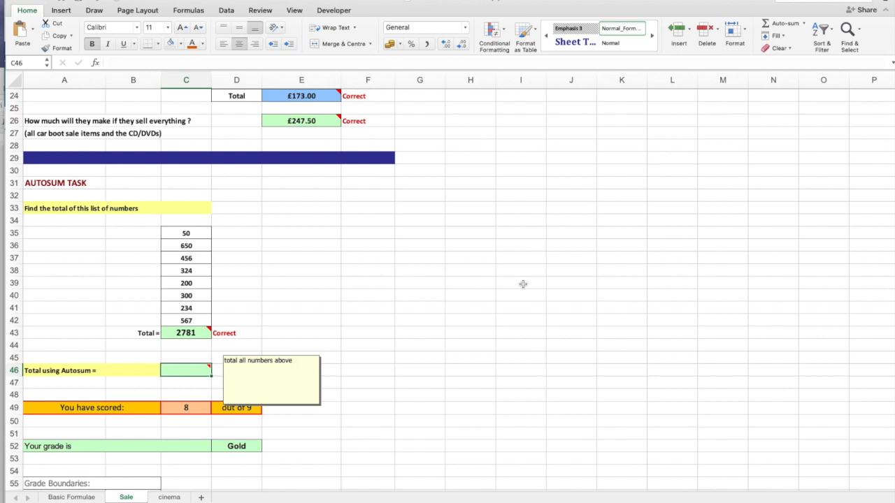
pyautogui.click(783, 25)
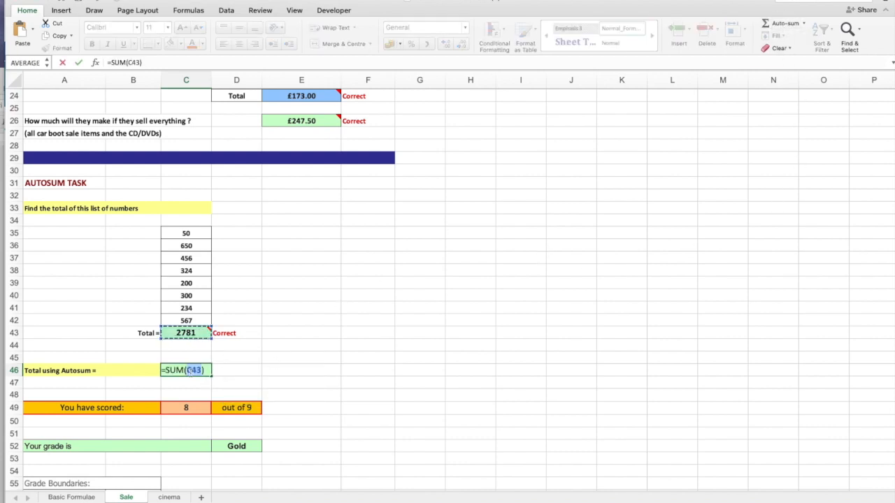
pyautogui.press('Escape')
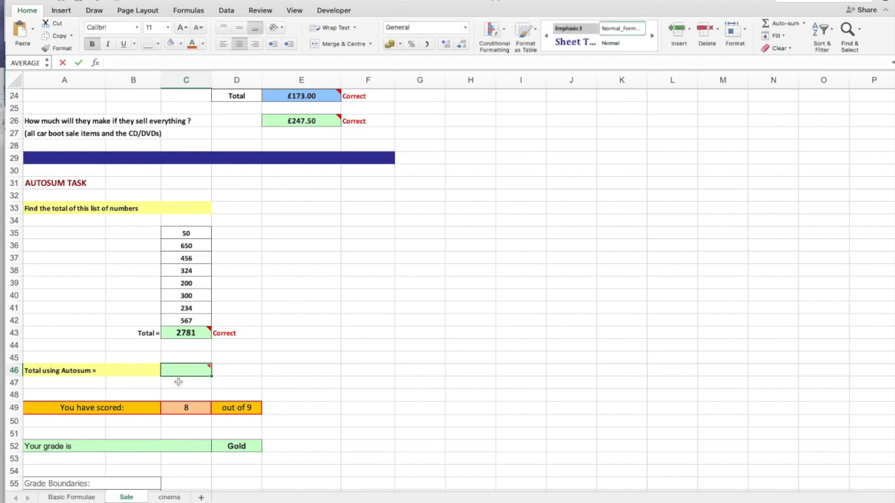
pyautogui.click(782, 23)
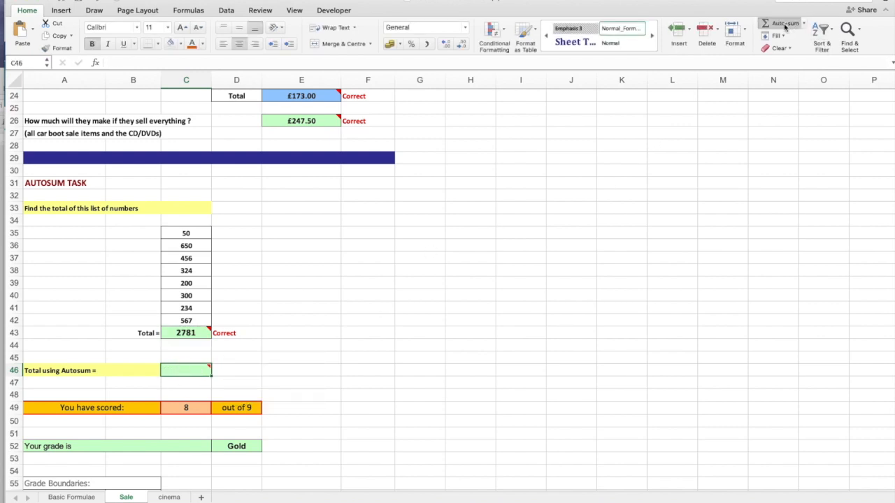
pyautogui.moveTo(179, 371)
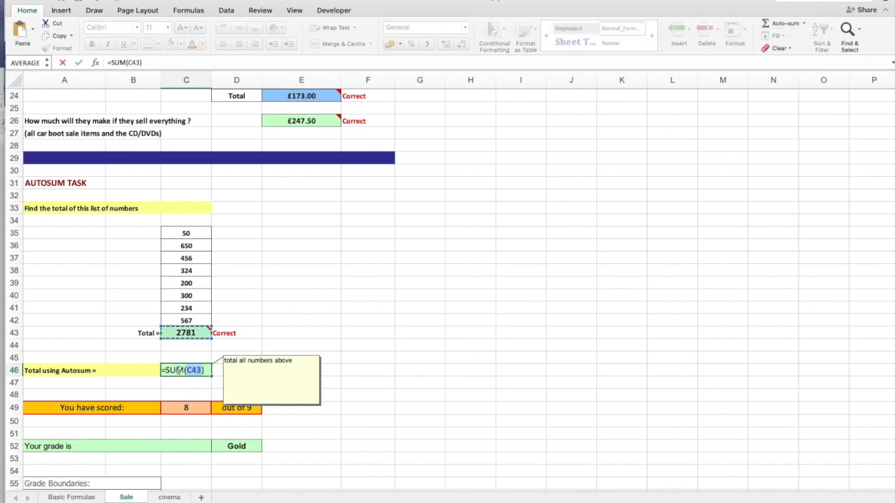
pyautogui.press('Escape')
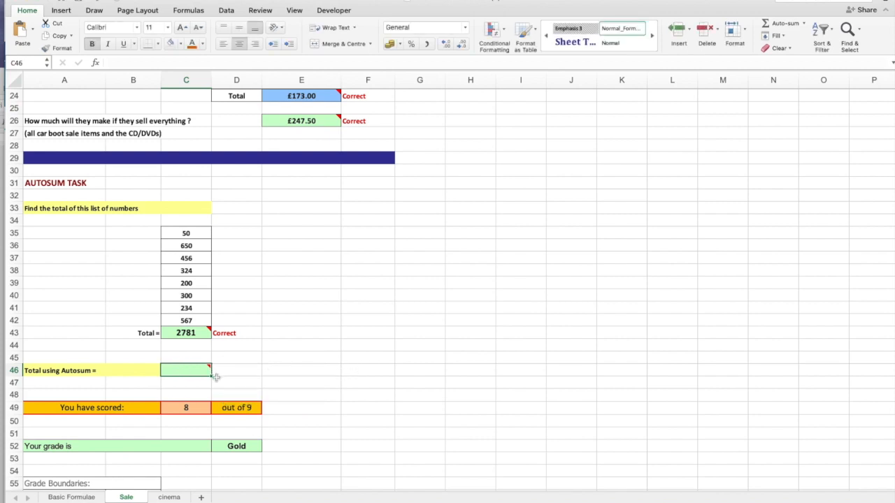
pyautogui.click(782, 24)
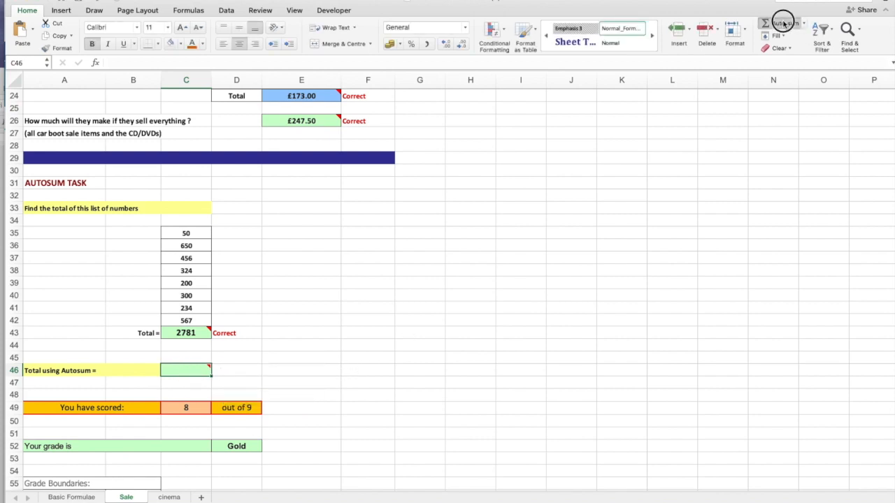
pyautogui.moveTo(198, 297); pyautogui.dragTo(191, 269)
pyautogui.click(314, 282)
pyautogui.moveTo(278, 335); pyautogui.dragTo(245, 323)
pyautogui.click(139, 323)
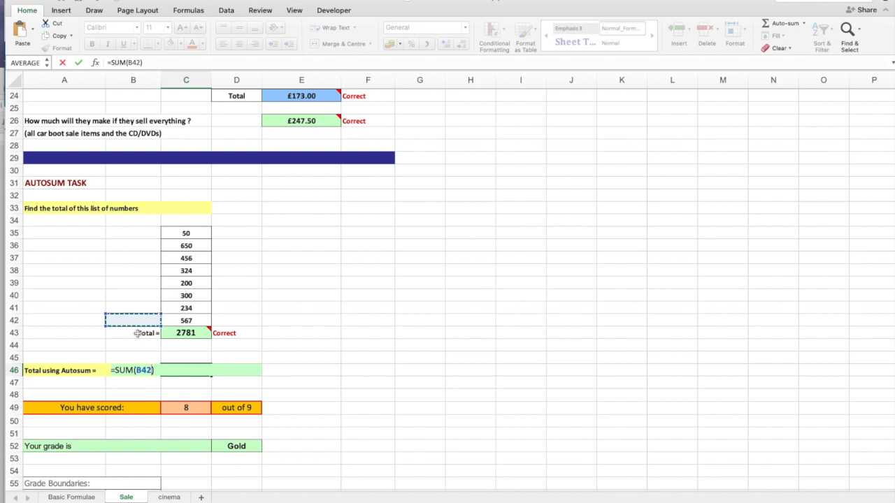
pyautogui.press('Escape')
pyautogui.press('Escape')
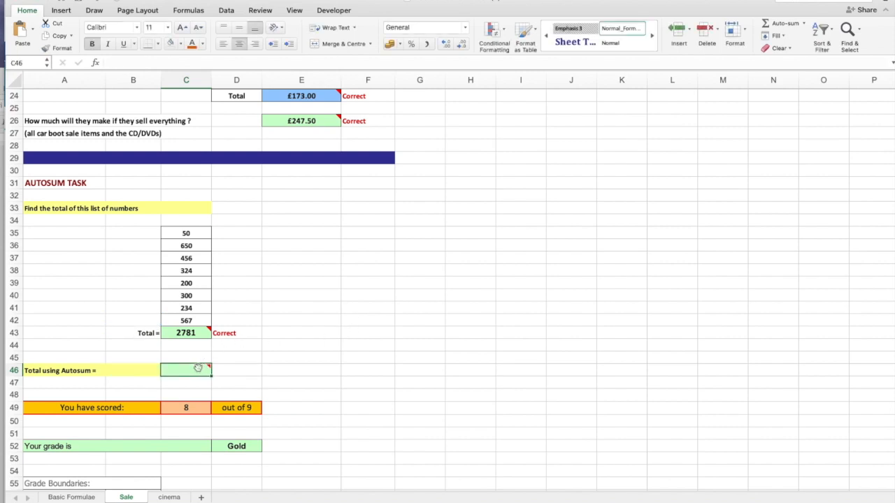
pyautogui.click(783, 24)
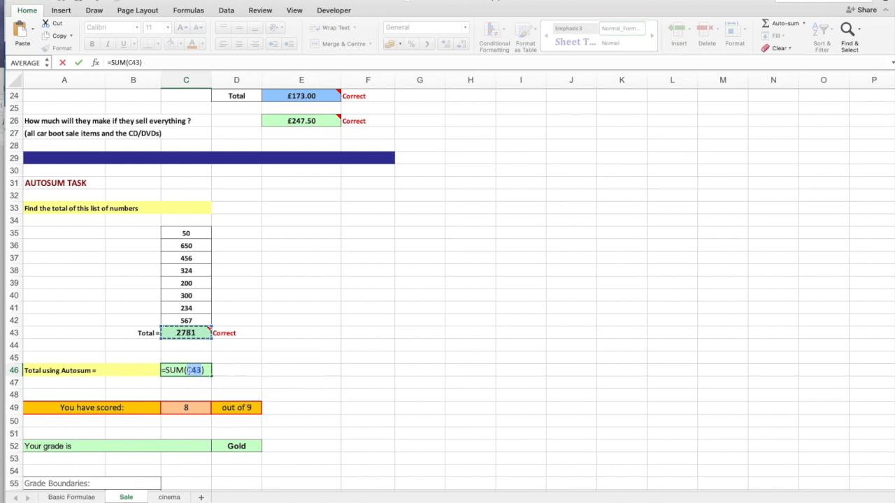
pyautogui.click(193, 233)
pyautogui.moveTo(192, 232); pyautogui.dragTo(197, 320)
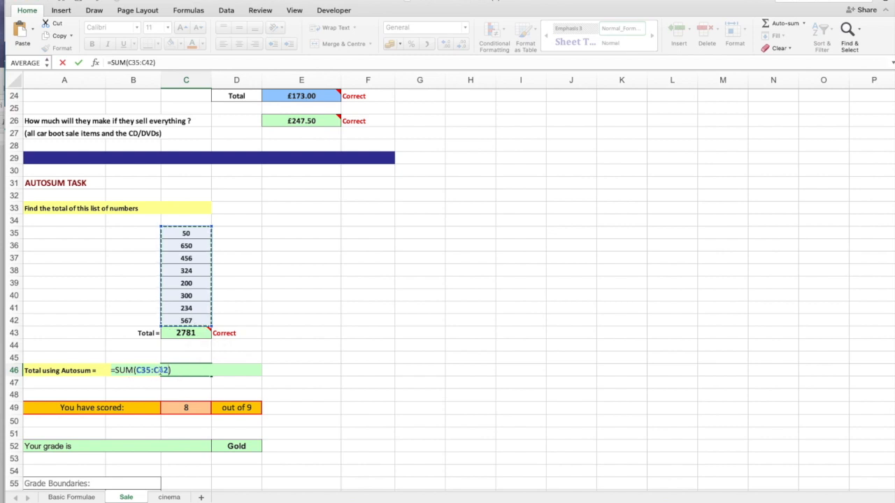
pyautogui.press('Escape')
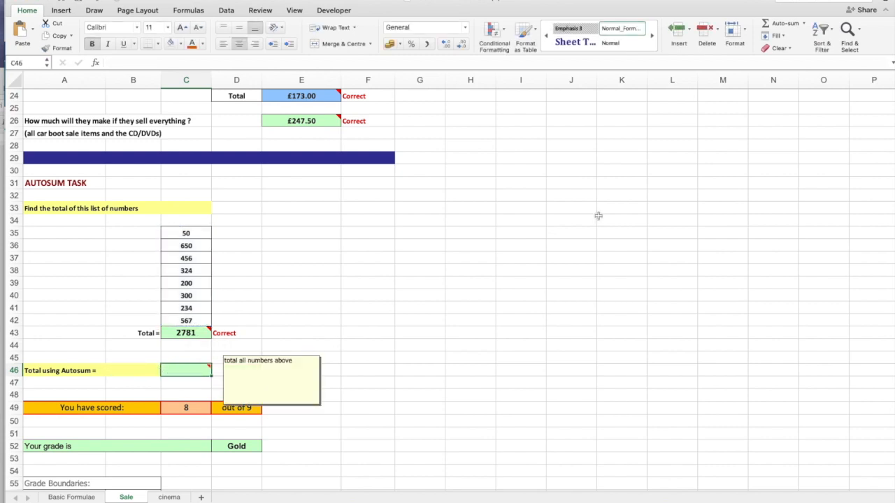
# Try totalling the numbers in C35:C42 with AutoSum in C46, and clear the cell again.
pyautogui.click(780, 23)
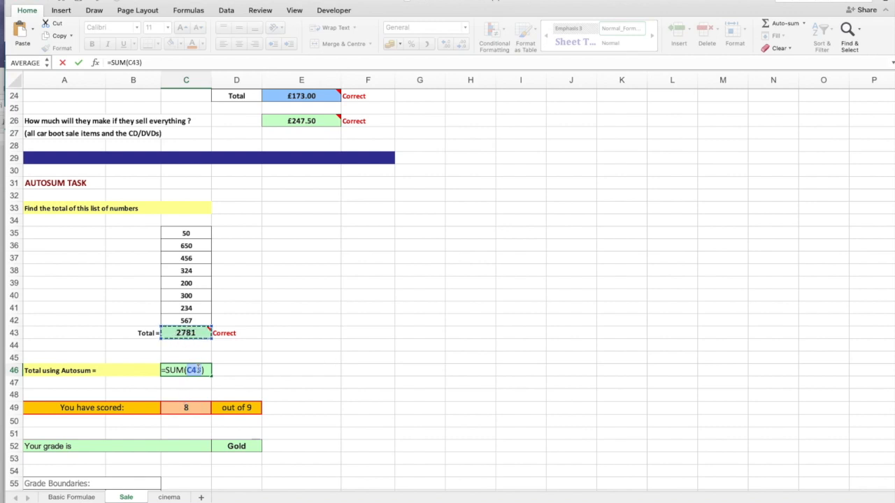
pyautogui.moveTo(194, 235); pyautogui.dragTo(193, 320)
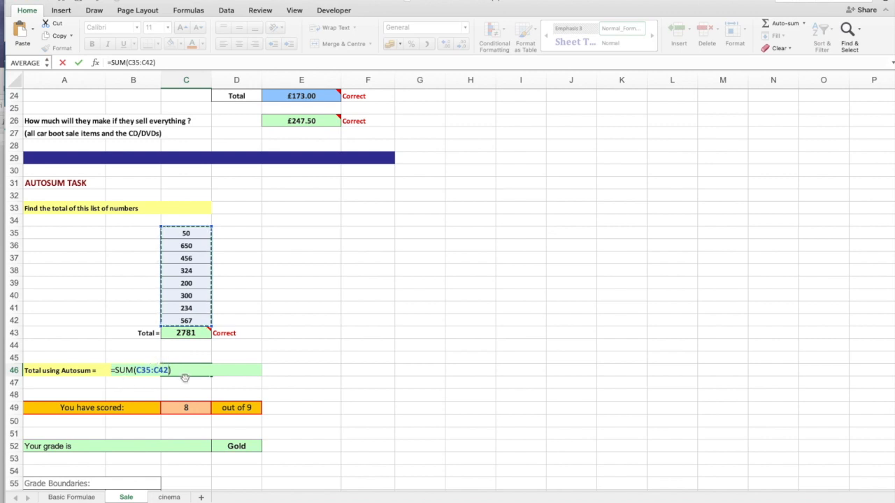
pyautogui.press('Return')
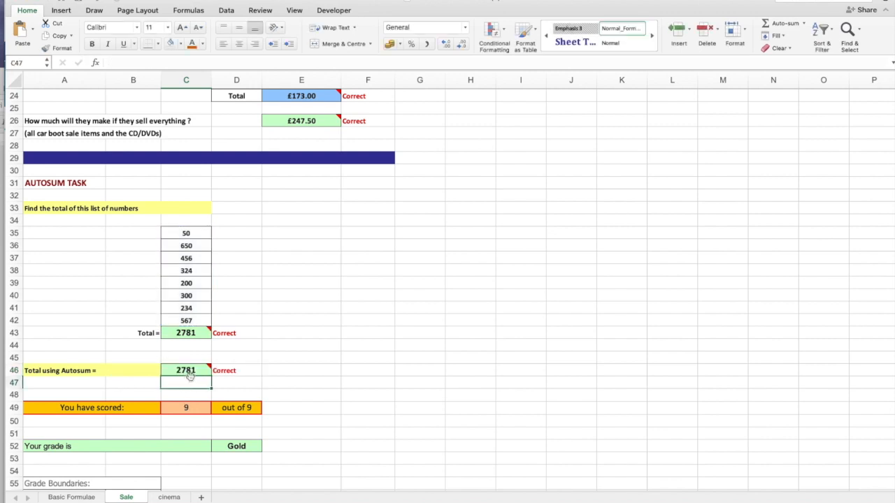
pyautogui.click(185, 370)
pyautogui.press('Delete')
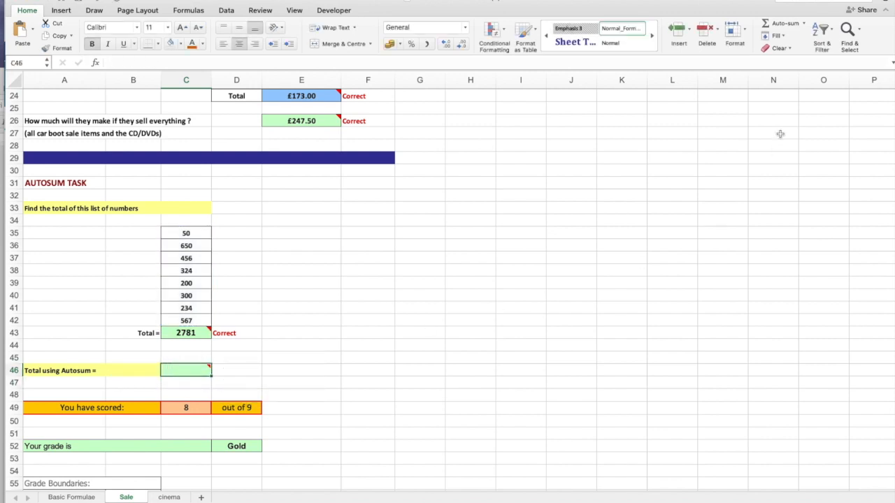
# Use AutoSum in C46 to total the list of numbers in C35:C42.
pyautogui.click(782, 26)
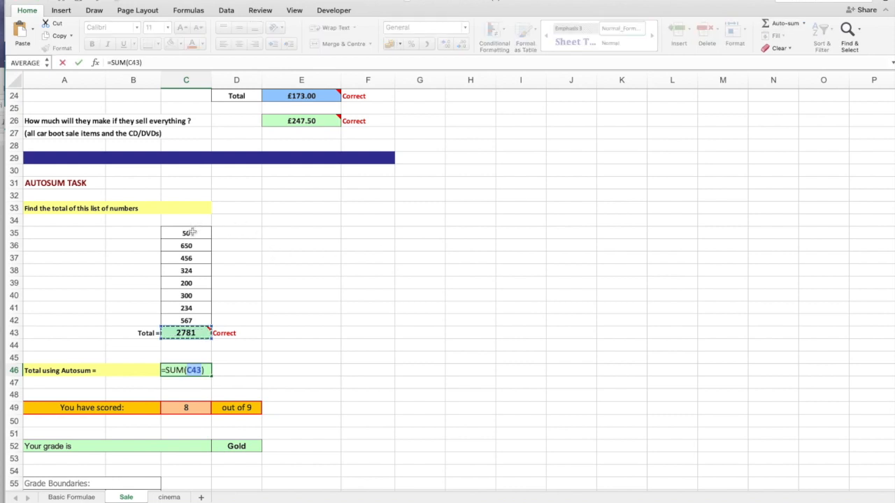
pyautogui.moveTo(192, 232); pyautogui.dragTo(190, 321)
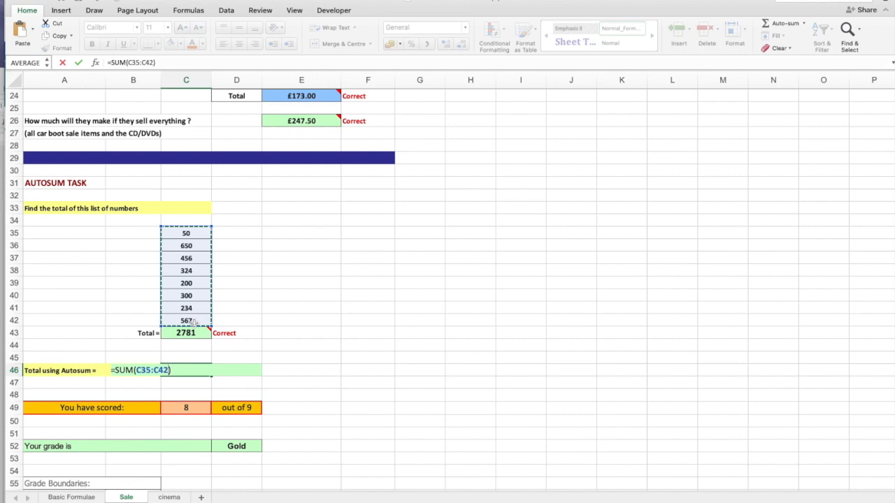
pyautogui.press('Return')
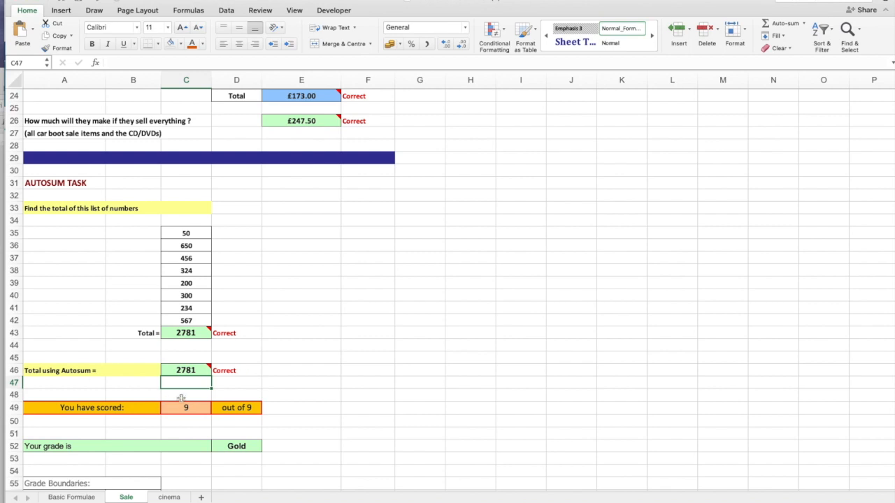
# On the cinema sheet, calculate the total weekly ticket sales for James Bond : Casino Royale in K6 with =SUM(D6:J6).
pyautogui.click(168, 497)
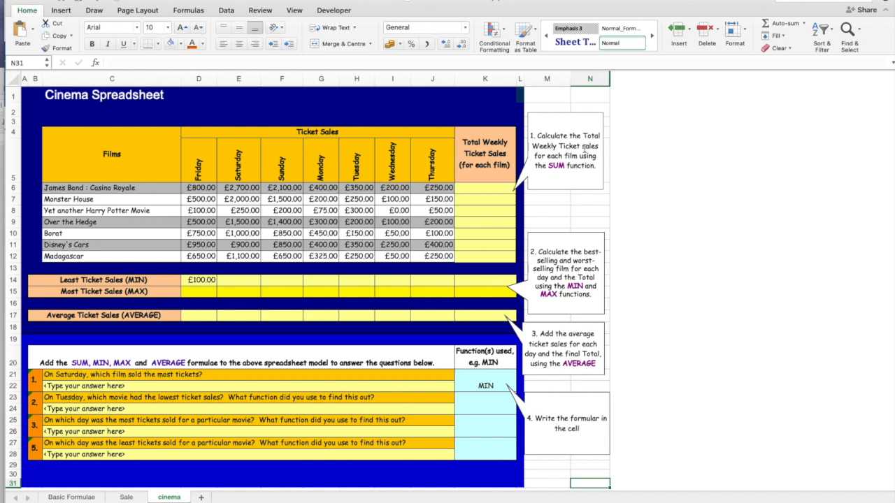
pyautogui.click(495, 188)
pyautogui.write('=SUM(')
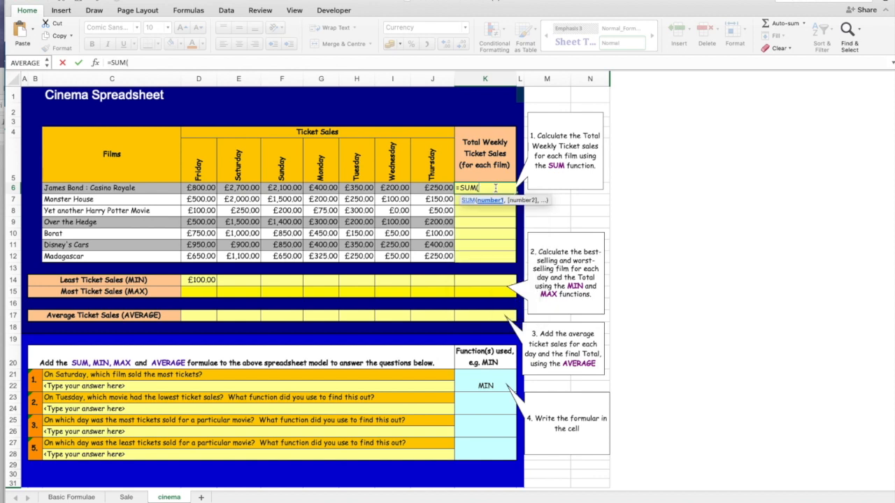
pyautogui.moveTo(192, 186); pyautogui.dragTo(425, 187)
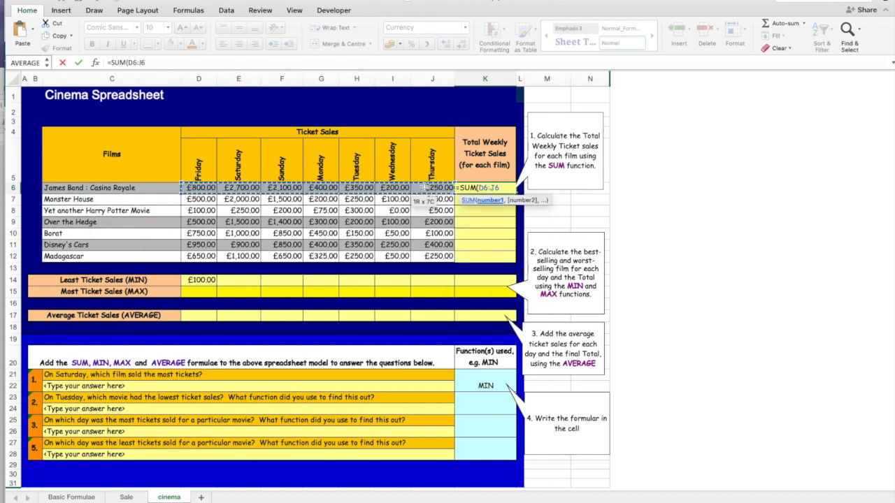
pyautogui.write(')')
pyautogui.press('Return')
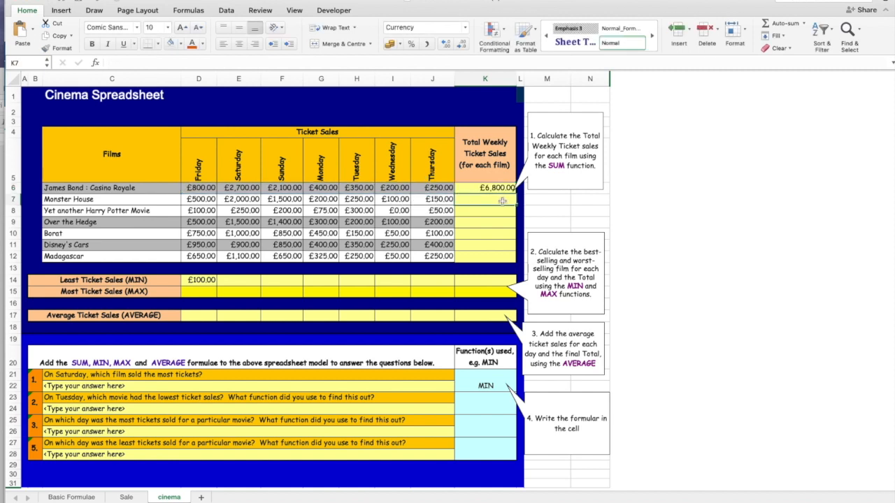
# Calculate the total weekly ticket sales for Monster House in K7 with =sum(D7:J7).
pyautogui.write('=sum(')
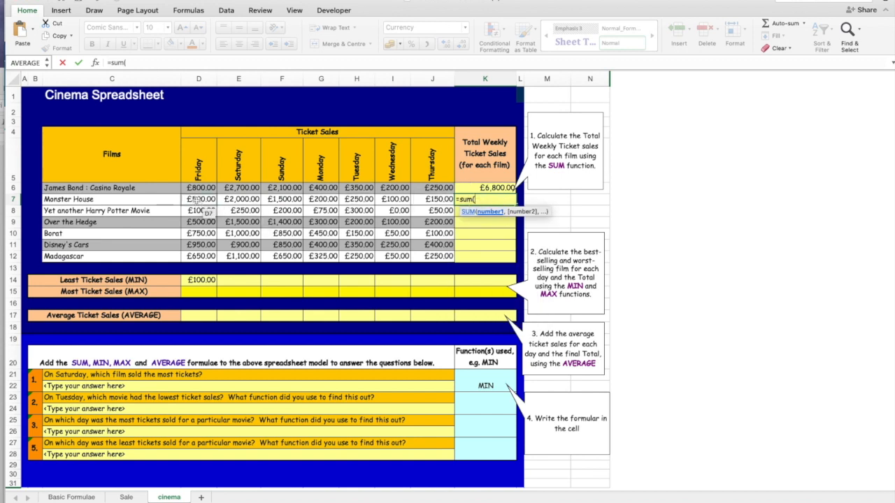
pyautogui.moveTo(196, 199); pyautogui.dragTo(428, 202)
pyautogui.write(')')
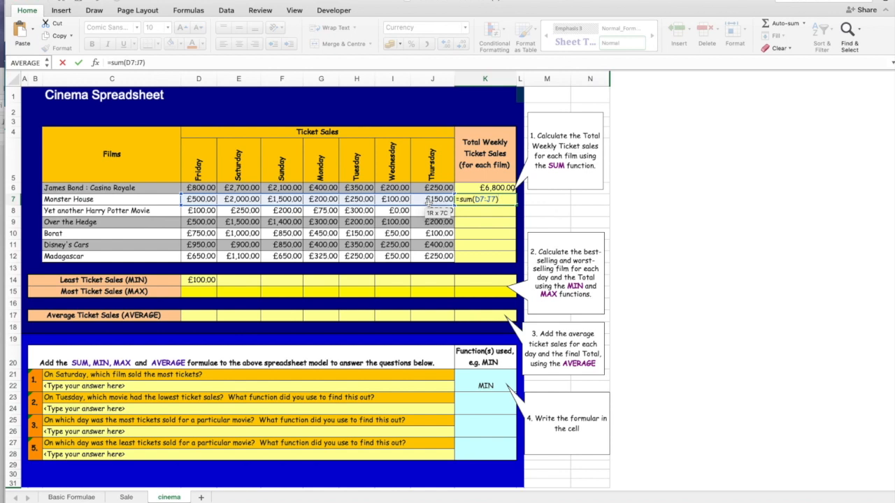
pyautogui.press('Return')
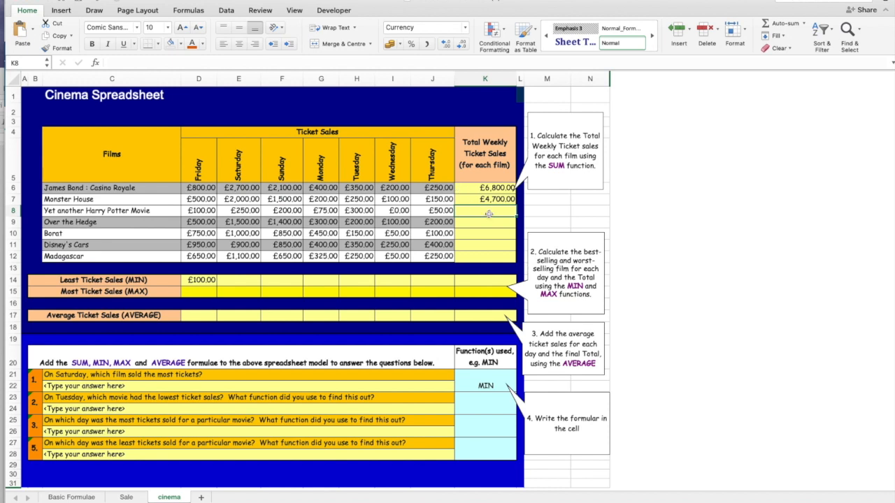
# Compare the SUM formulas in K6 and K7 to see how the row references differ between films.
pyautogui.click(495, 187)
pyautogui.click(476, 200)
pyautogui.click(483, 211)
pyautogui.click(493, 200)
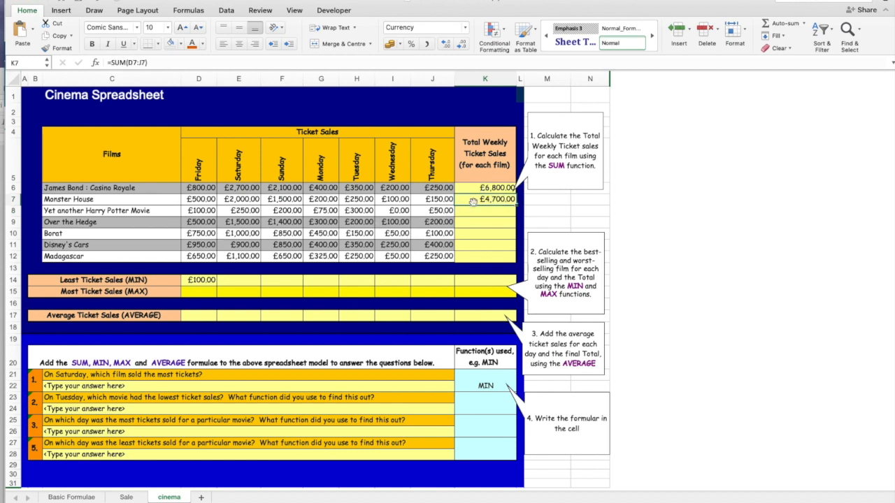
pyautogui.click(490, 188)
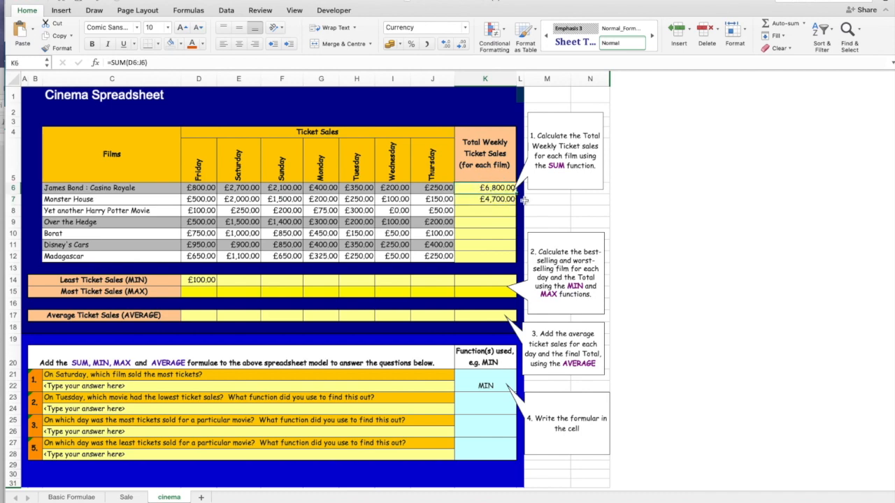
pyautogui.click(857, 502)
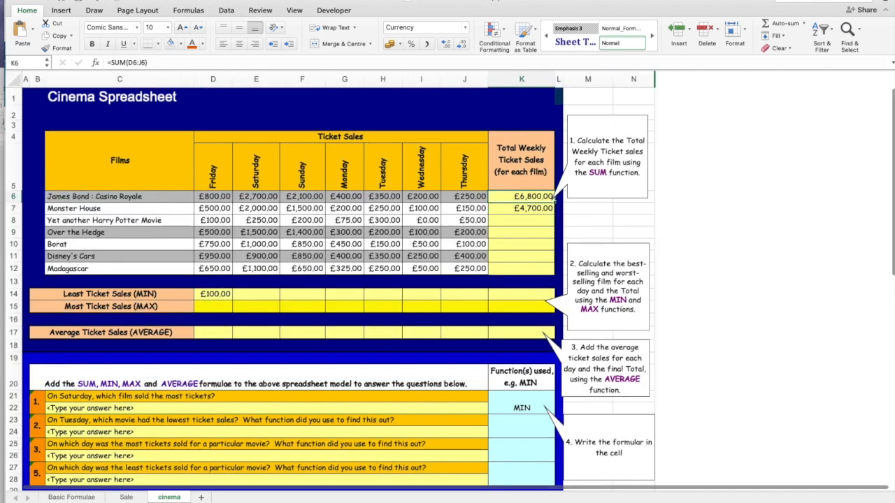
pyautogui.click(857, 502)
pyautogui.click(858, 502)
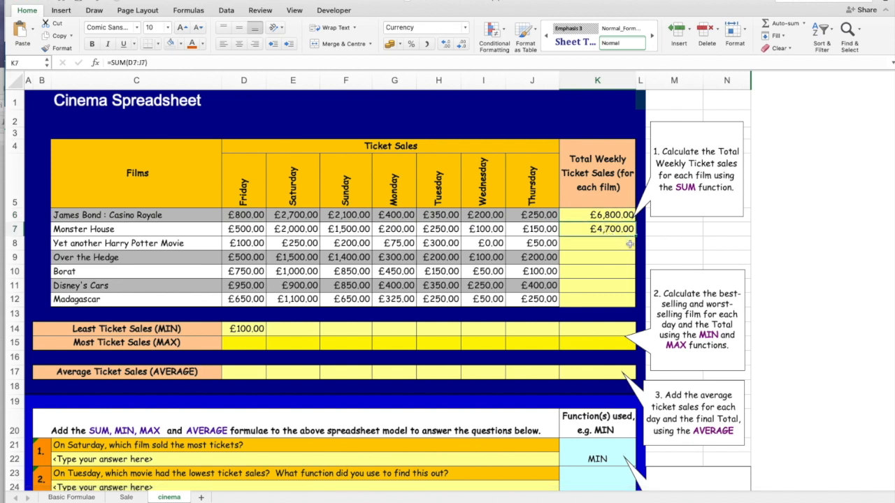
pyautogui.click(664, 244)
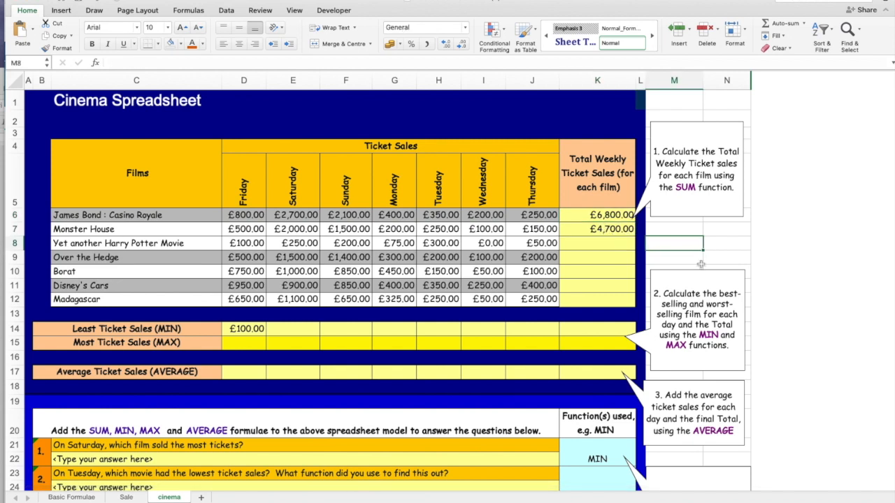
# Fill the weekly total formula from K6 down to K12 for the remaining films and check the copied formulas.
pyautogui.click(584, 217)
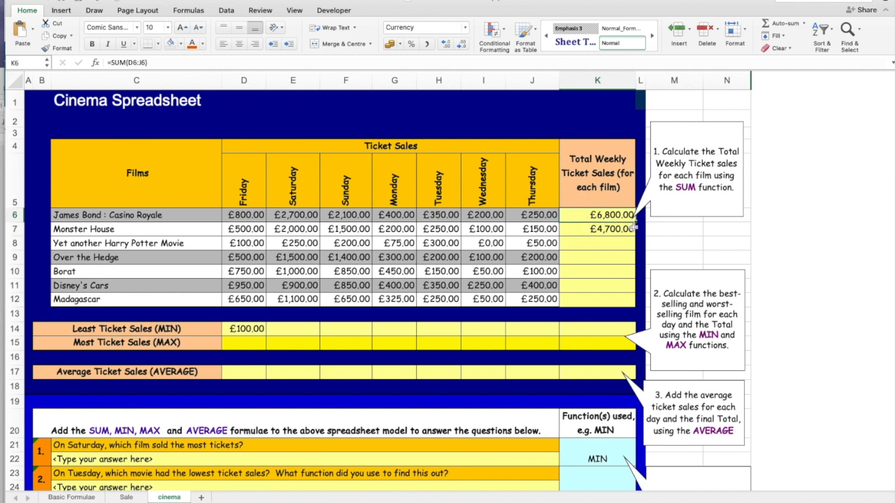
pyautogui.click(675, 232)
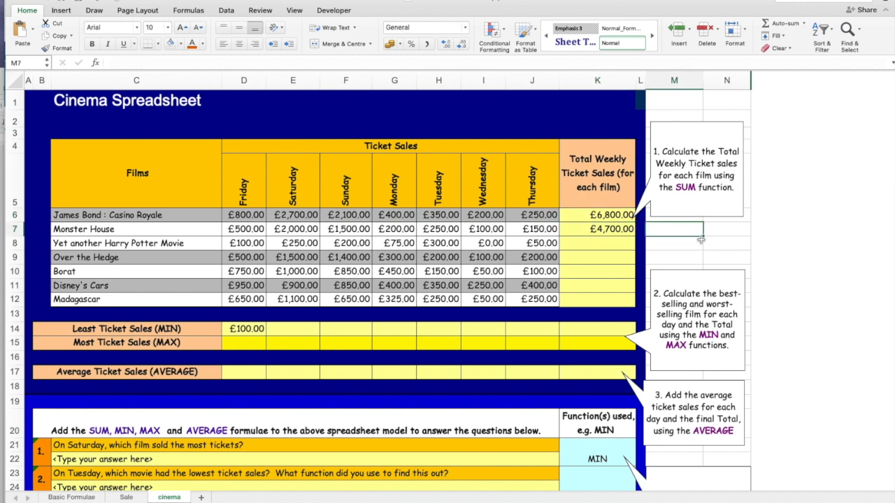
pyautogui.click(597, 216)
pyautogui.moveTo(638, 222); pyautogui.dragTo(625, 303)
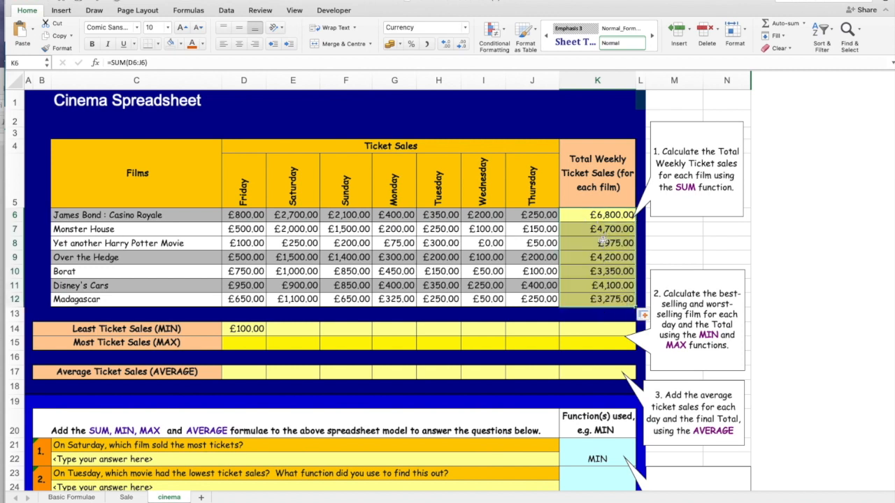
pyautogui.click(596, 211)
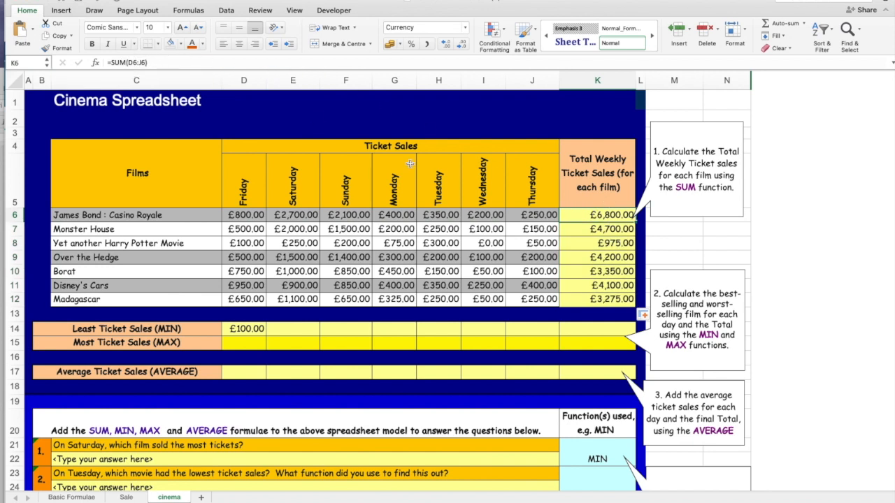
pyautogui.click(612, 231)
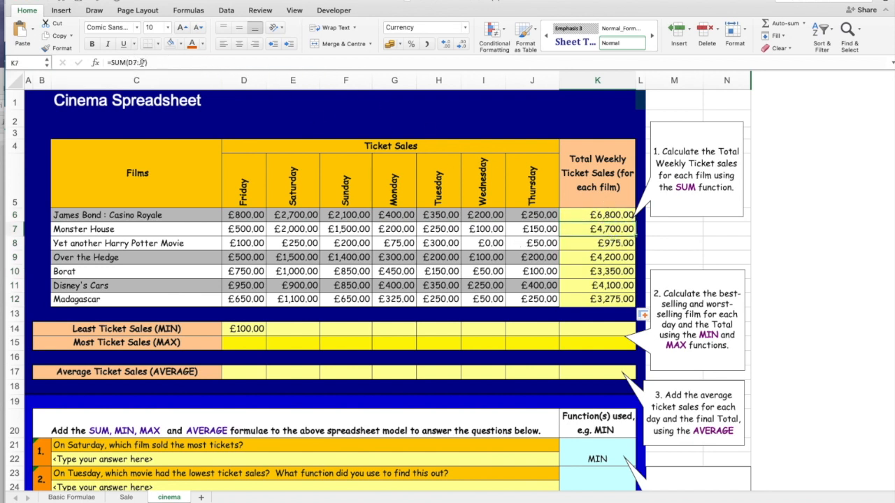
pyautogui.click(584, 241)
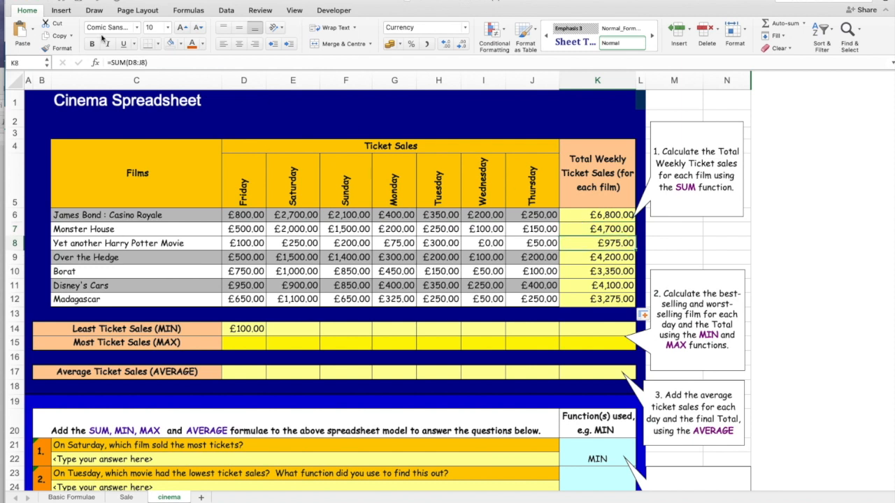
pyautogui.click(589, 271)
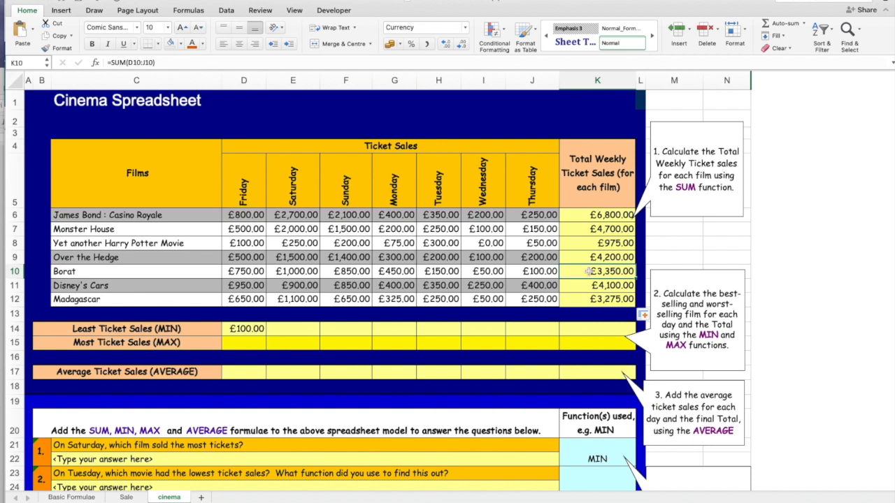
# Examine the copied SUM formula for Disney's Cars in K11 and the existing MIN formula in D14.
pyautogui.click(604, 285)
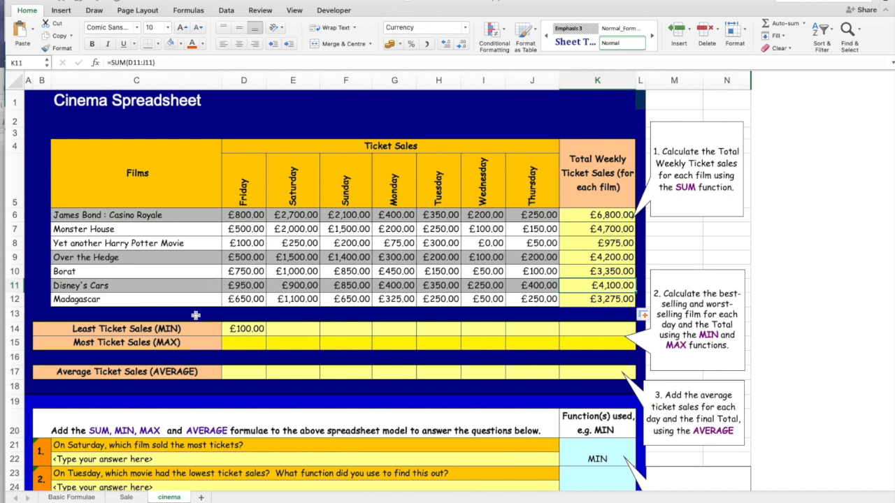
pyautogui.scroll(-3, 253, 241)
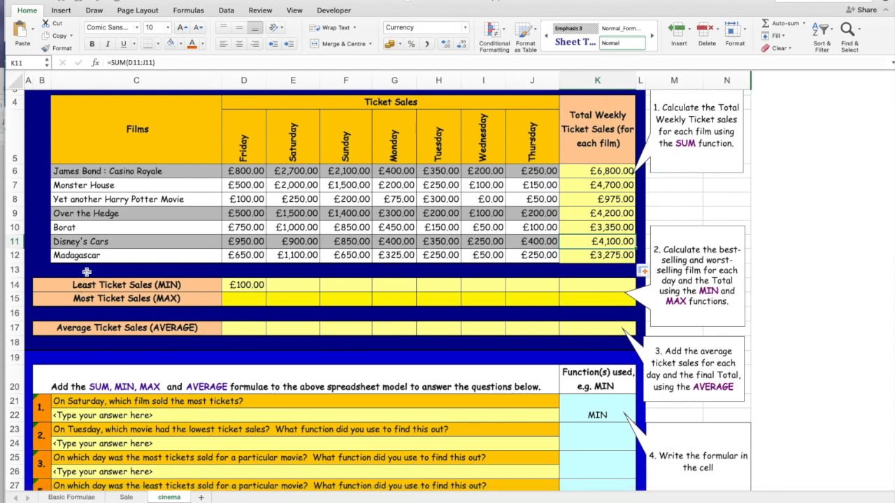
pyautogui.click(243, 287)
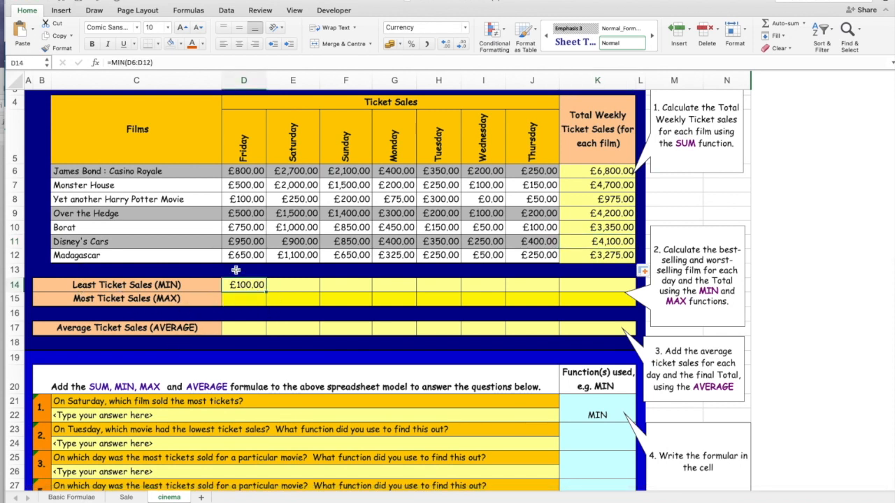
pyautogui.click(114, 62)
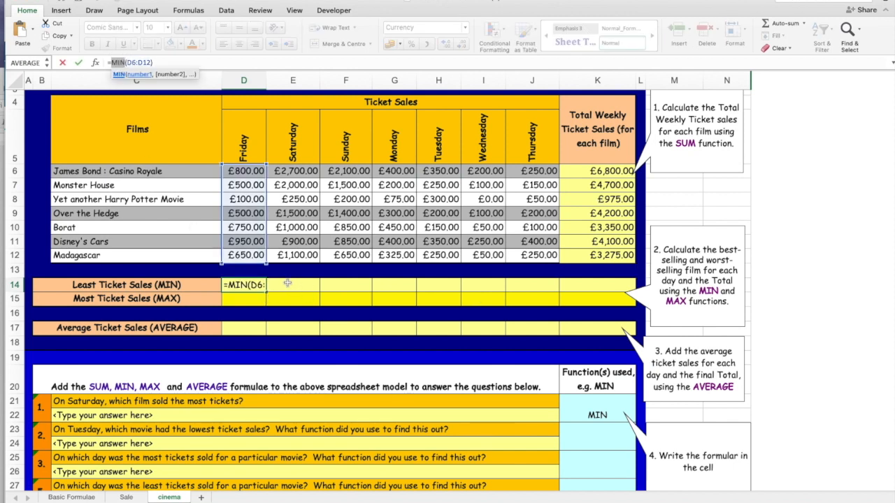
pyautogui.press('Return')
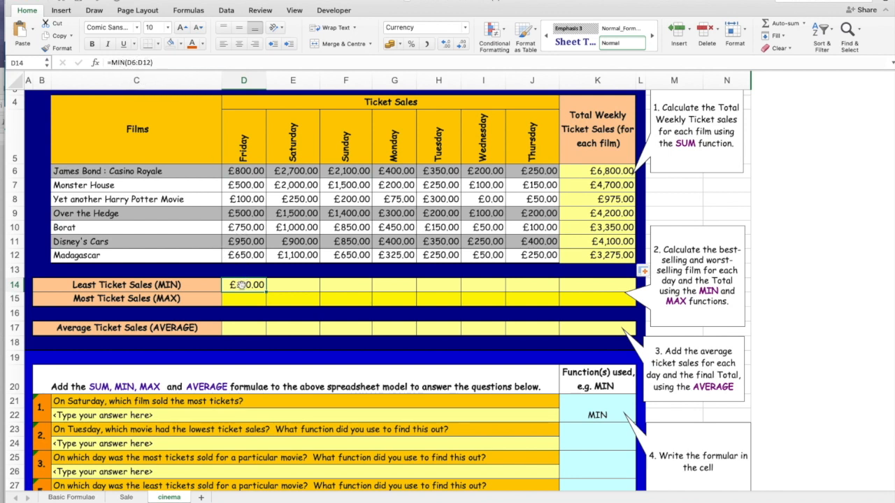
# Re-enter Friday's least ticket sales formula in D14 as =MIN(D6:D12).
pyautogui.write('=')
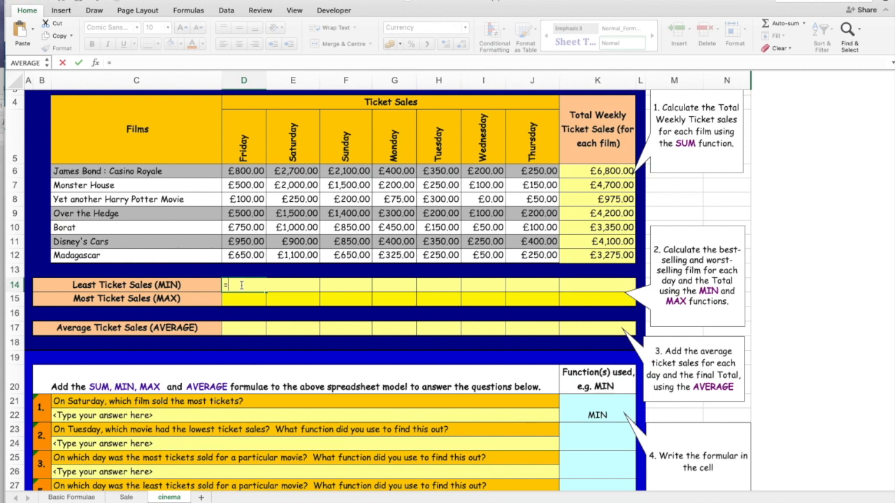
pyautogui.write('MIN(')
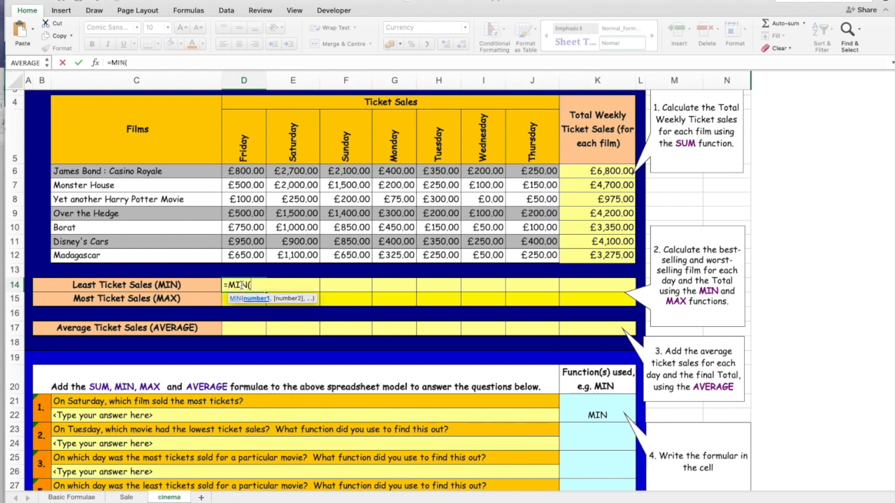
pyautogui.moveTo(245, 171); pyautogui.dragTo(243, 256)
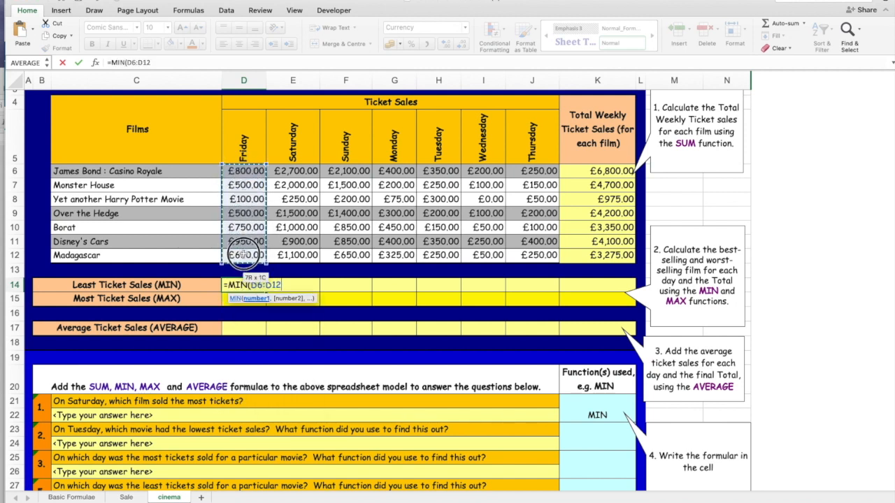
pyautogui.write(')')
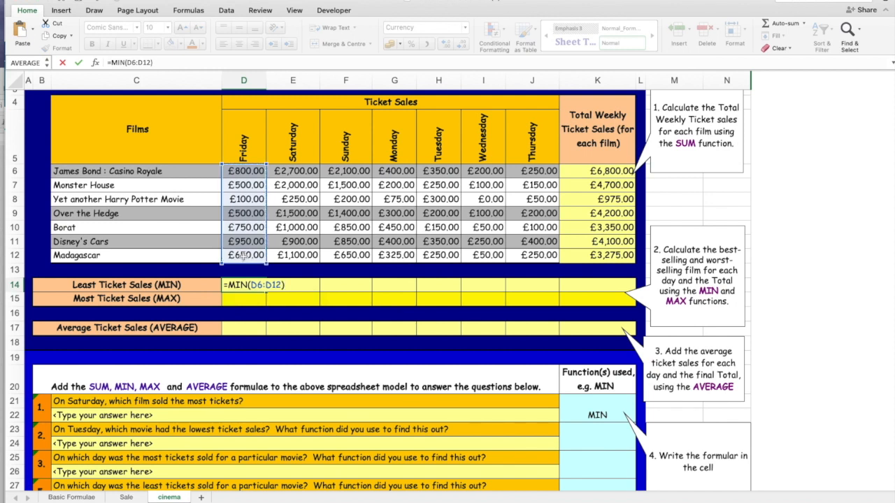
pyautogui.press('Return')
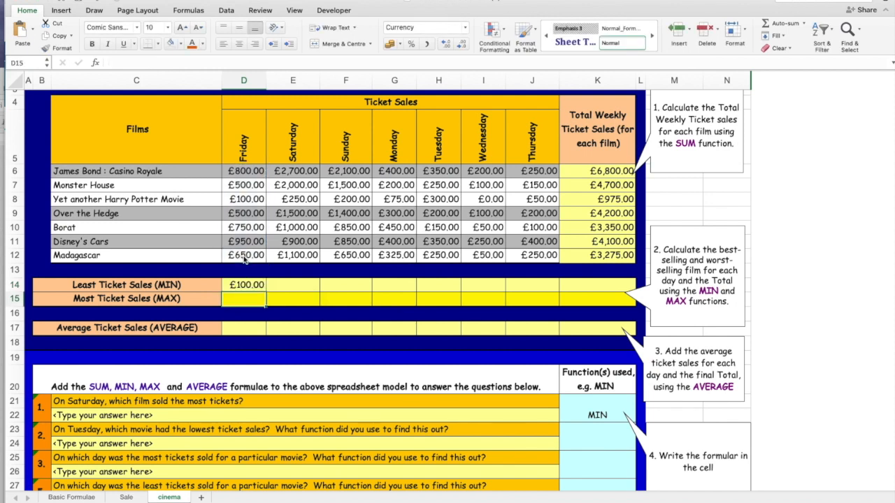
# Calculate Saturday's least ticket sales in E14 with =MIN(E6:E12).
pyautogui.click(280, 283)
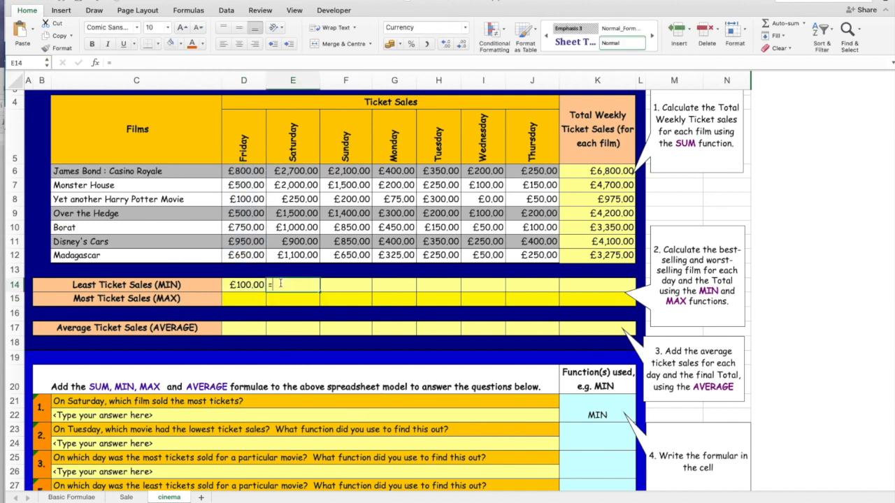
pyautogui.write('=MIN')
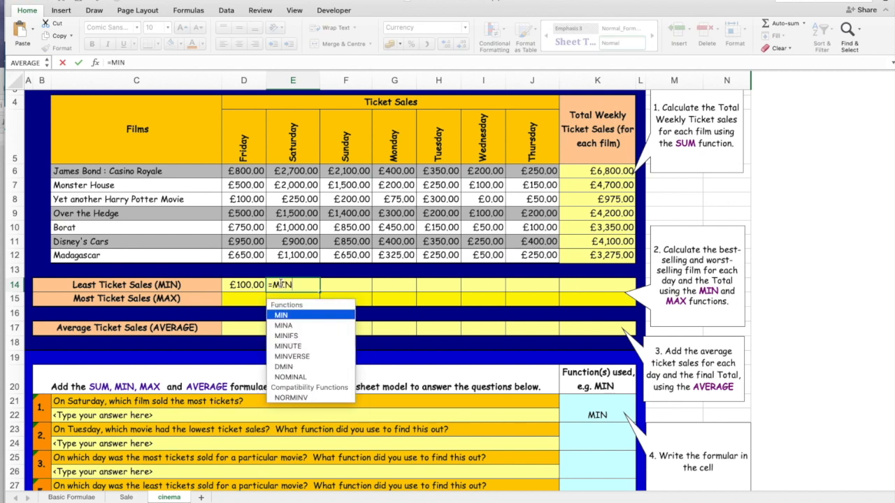
pyautogui.write('(')
pyautogui.moveTo(292, 172); pyautogui.dragTo(301, 256)
pyautogui.write(')')
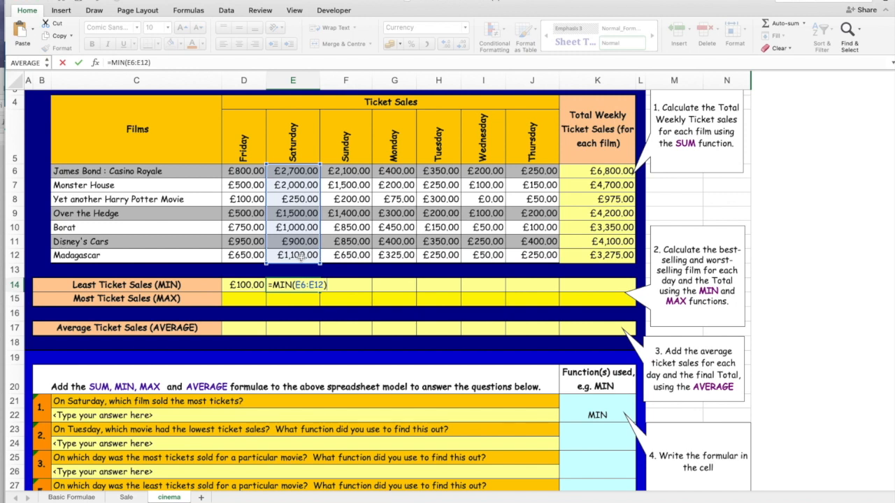
pyautogui.press('Return')
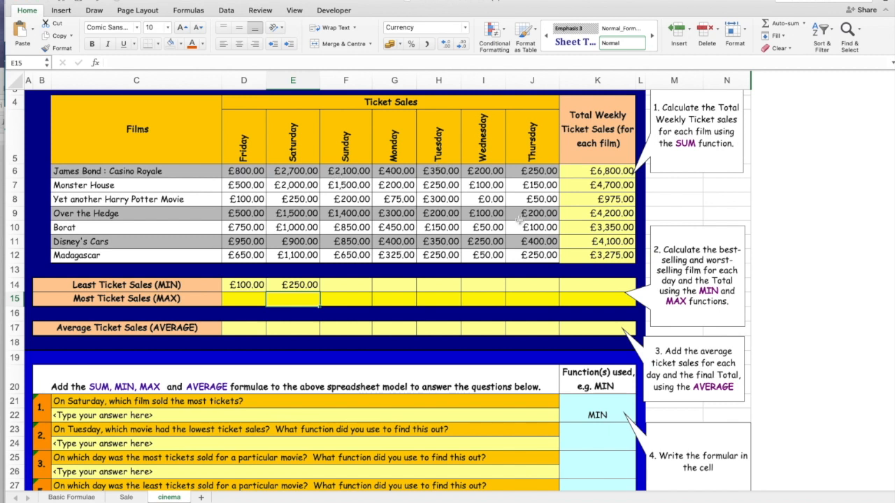
# Fill the MIN formula from D14 across to J14 and check the copied formulas in F14 and G14.
pyautogui.click(239, 286)
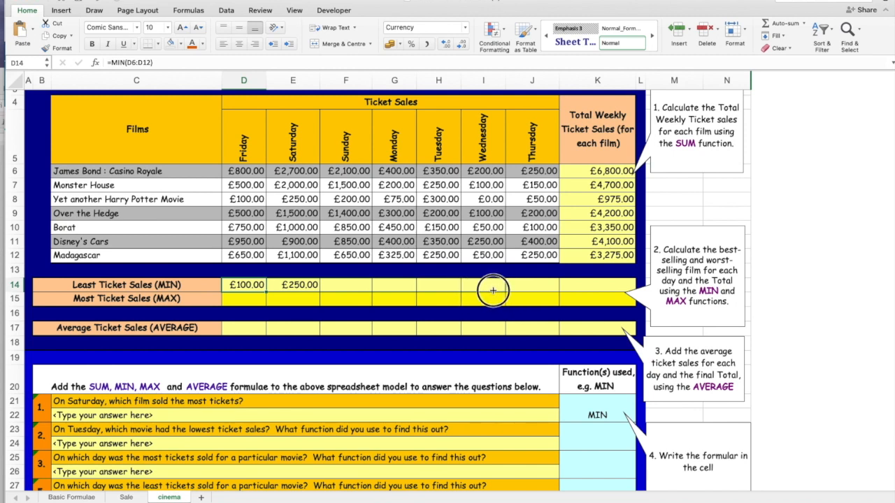
pyautogui.moveTo(537, 291); pyautogui.dragTo(537, 290)
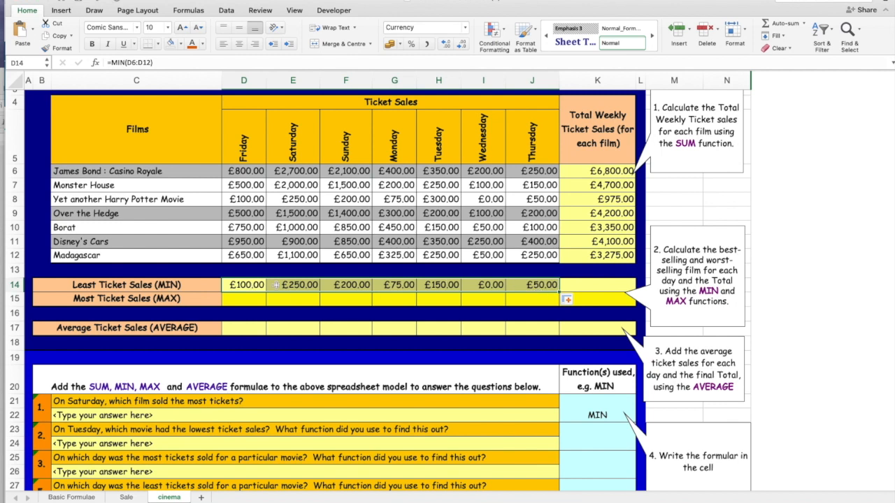
pyautogui.click(350, 283)
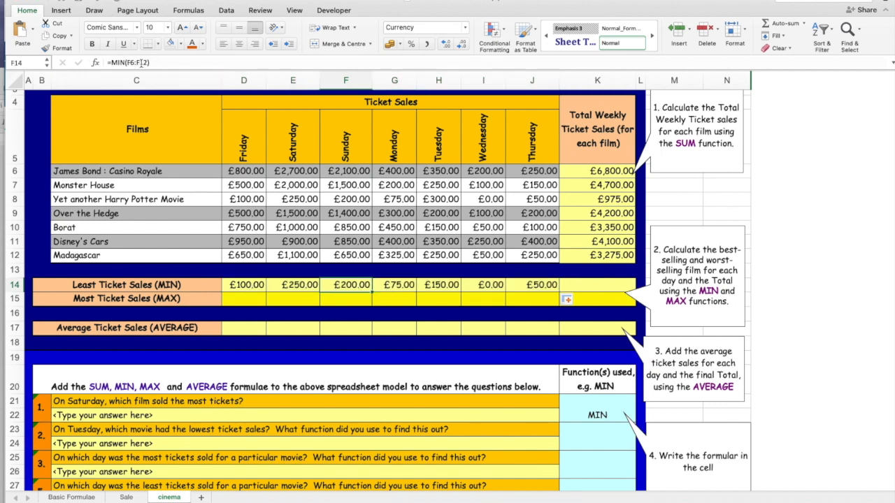
pyautogui.click(385, 285)
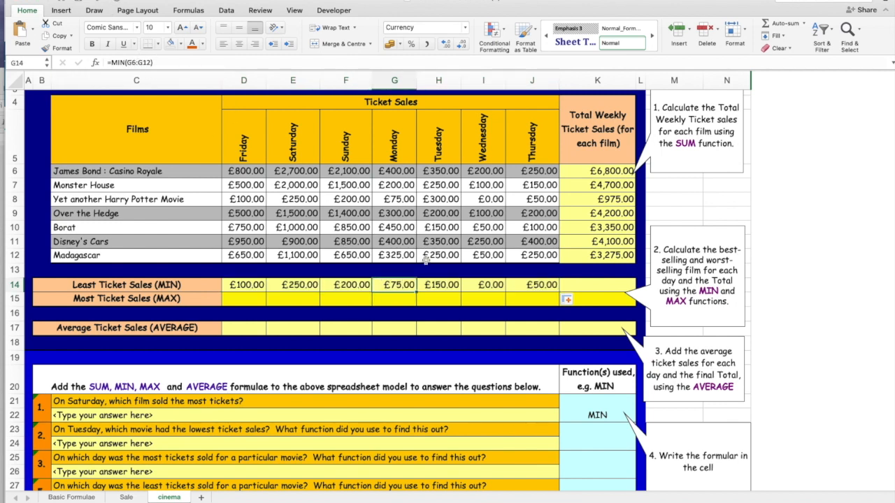
# Calculate Friday's most ticket sales in D15 with =MAX(D6:D12) and fill the formula across to J15.
pyautogui.click(254, 303)
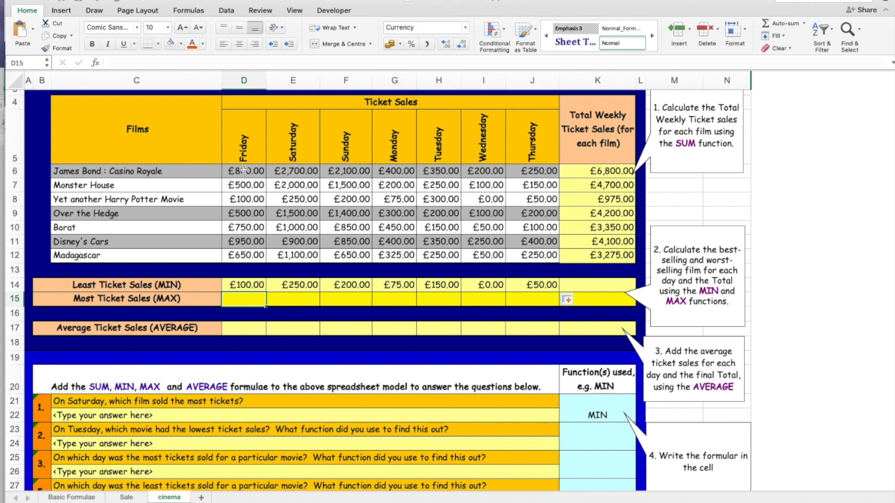
pyautogui.click(244, 286)
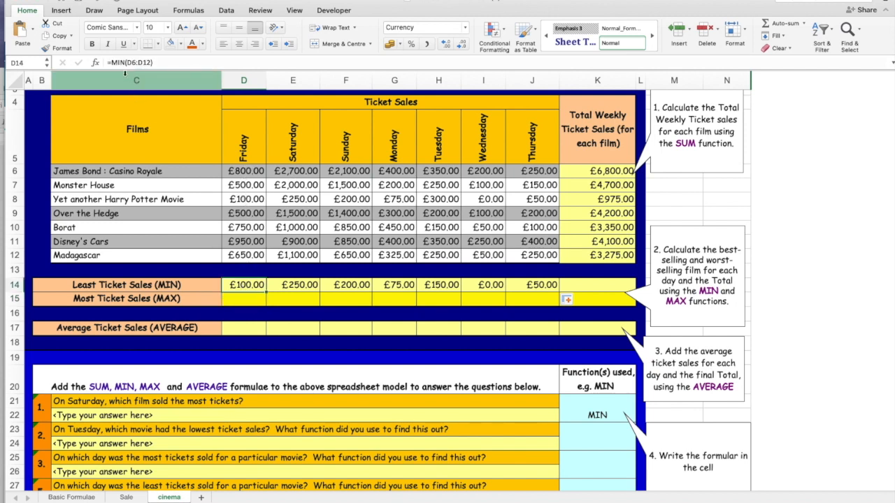
pyautogui.click(239, 300)
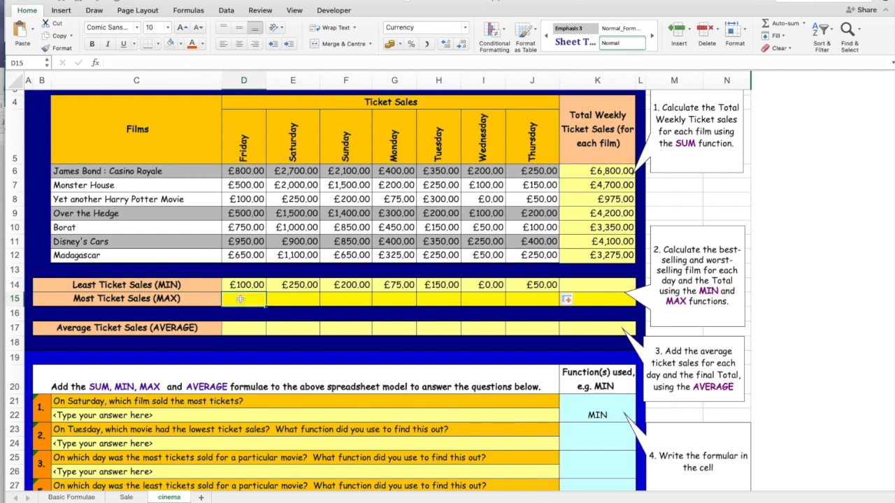
pyautogui.write('=MAX(')
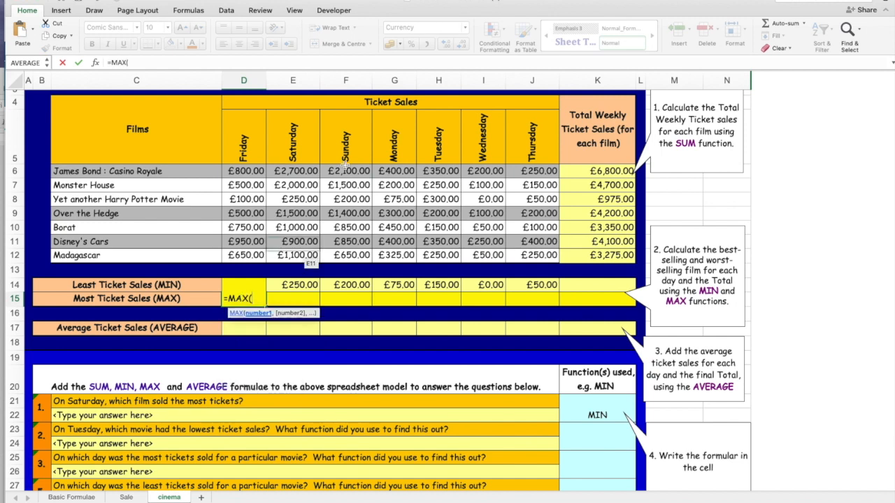
pyautogui.moveTo(244, 171); pyautogui.dragTo(250, 255)
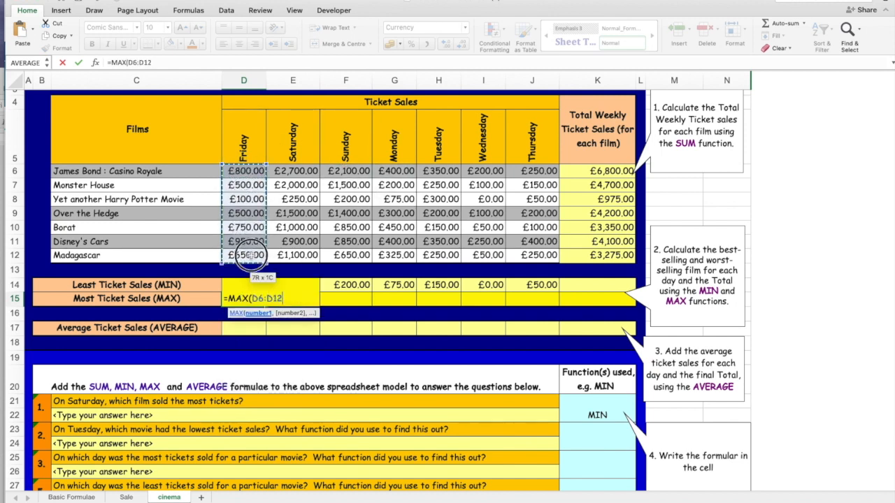
pyautogui.write(')')
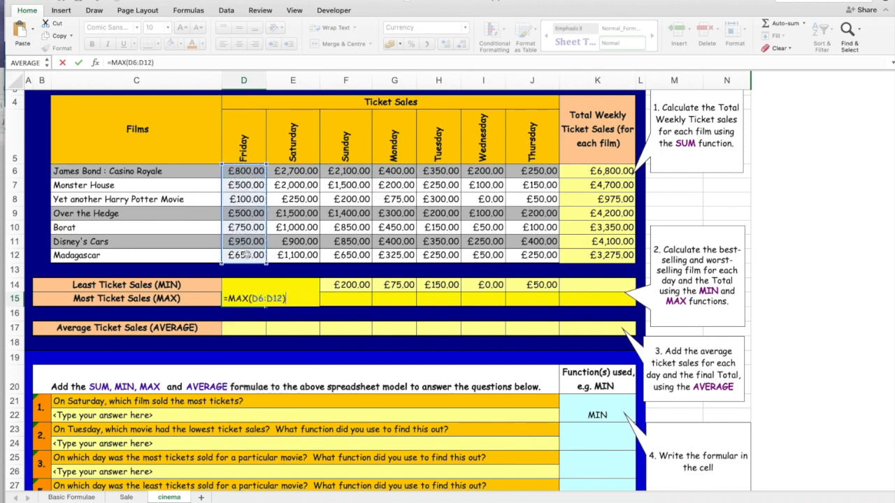
pyautogui.press('Return')
pyautogui.press('Up')
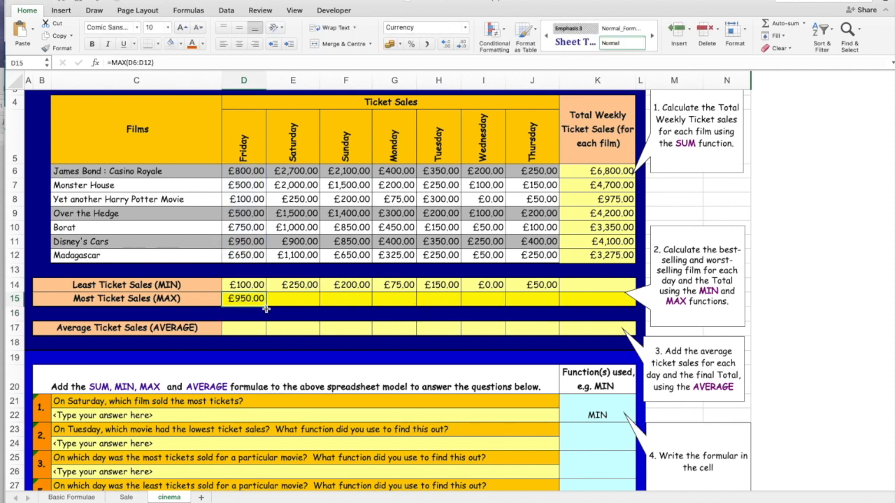
pyautogui.moveTo(272, 308); pyautogui.dragTo(535, 300)
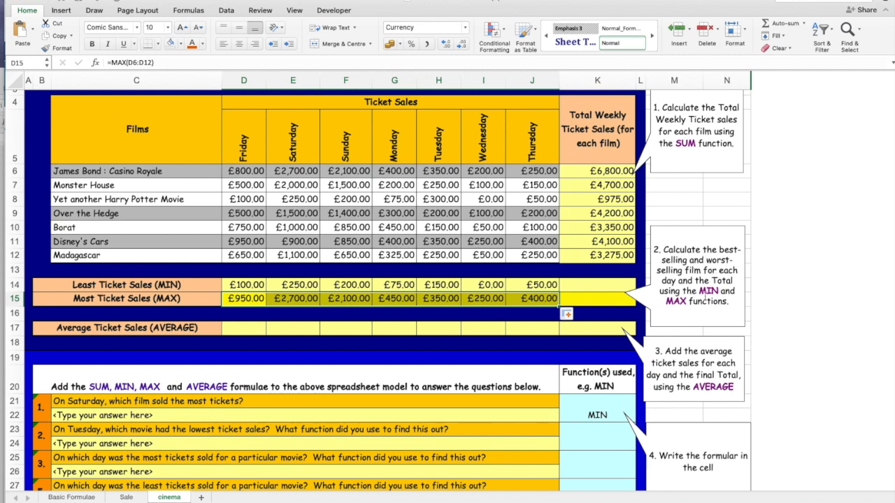
# Total the daily least ticket sales in K14 with =SUM(D14:J14).
pyautogui.click(592, 287)
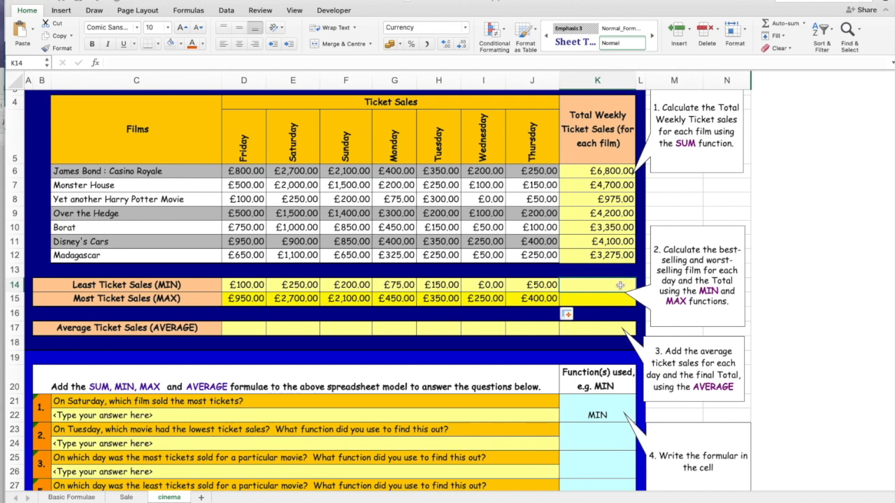
pyautogui.write('=SUM(')
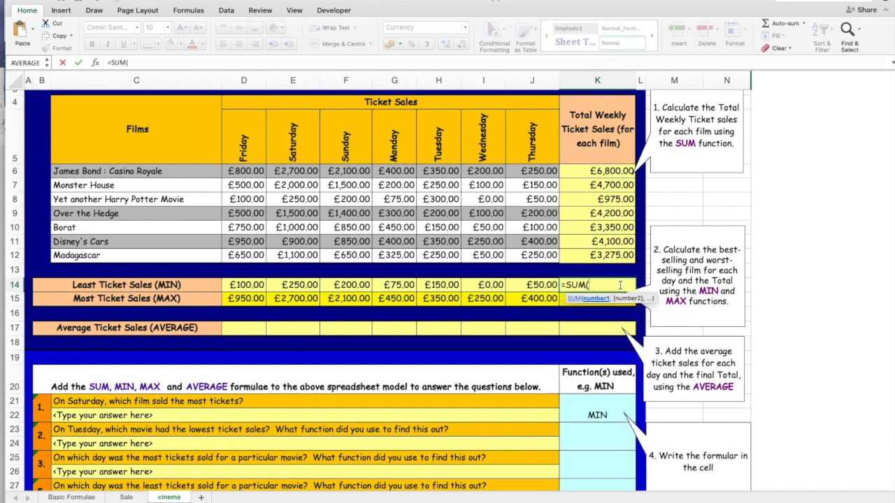
pyautogui.moveTo(241, 284); pyautogui.dragTo(529, 285)
pyautogui.press('Return')
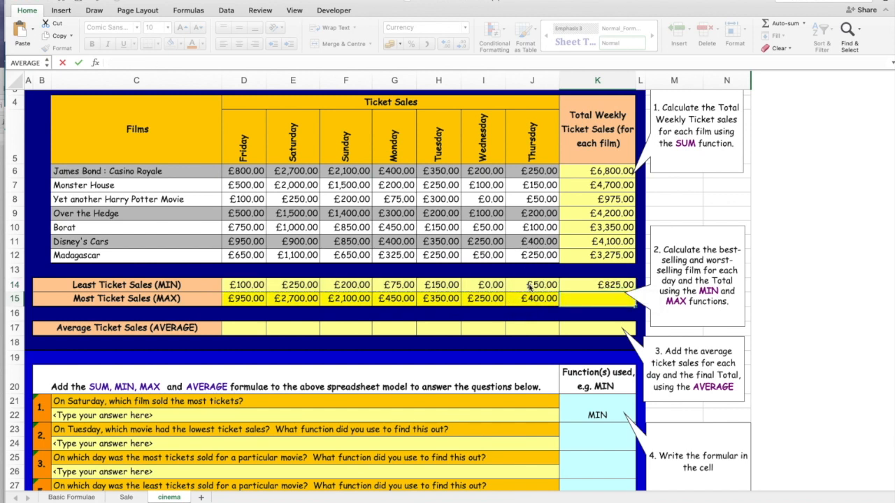
# Move the MIN and MAX instruction callout clear of K14, fill the SUM formula down to K15 and check the copy.
pyautogui.moveTo(668, 285); pyautogui.dragTo(674, 268)
pyautogui.click(626, 287)
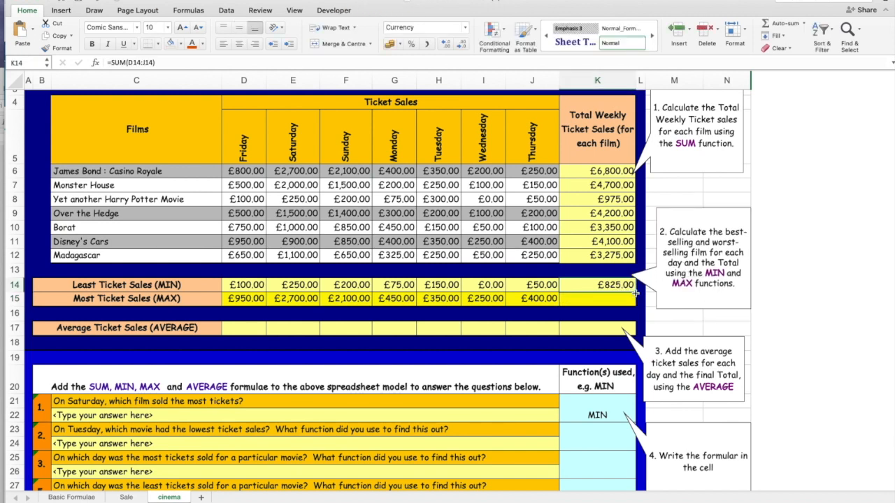
pyautogui.moveTo(635, 294)
pyautogui.mouseDown()
pyautogui.moveTo(630, 301)
pyautogui.moveTo(645, 293)
pyautogui.mouseUp()
pyautogui.click(607, 299)
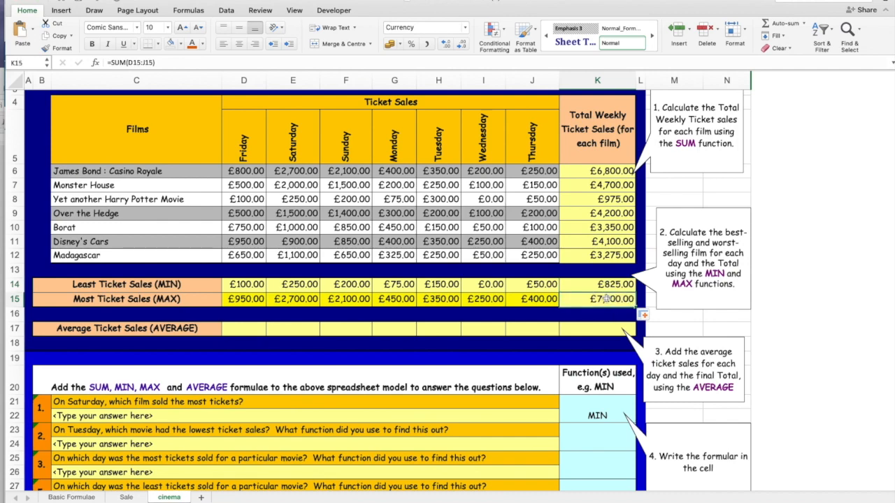
# Calculate Friday's average ticket sales in D17 with =AVERAGE(D6:D12) and fill the formula across to J17.
pyautogui.scroll(-3, 286, 271)
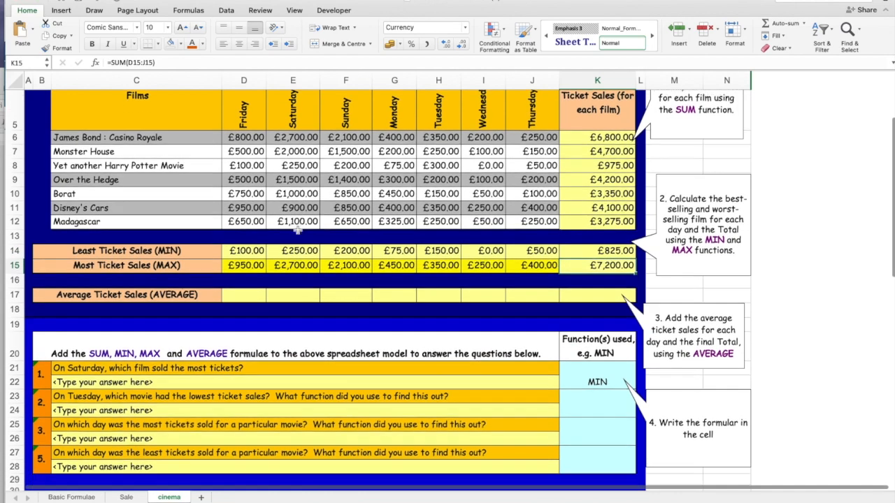
pyautogui.scroll(2, 140, 253)
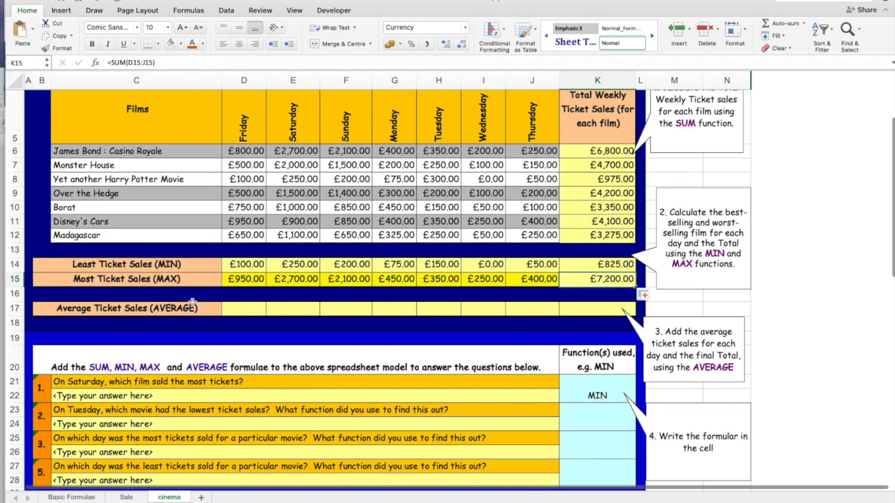
pyautogui.click(242, 310)
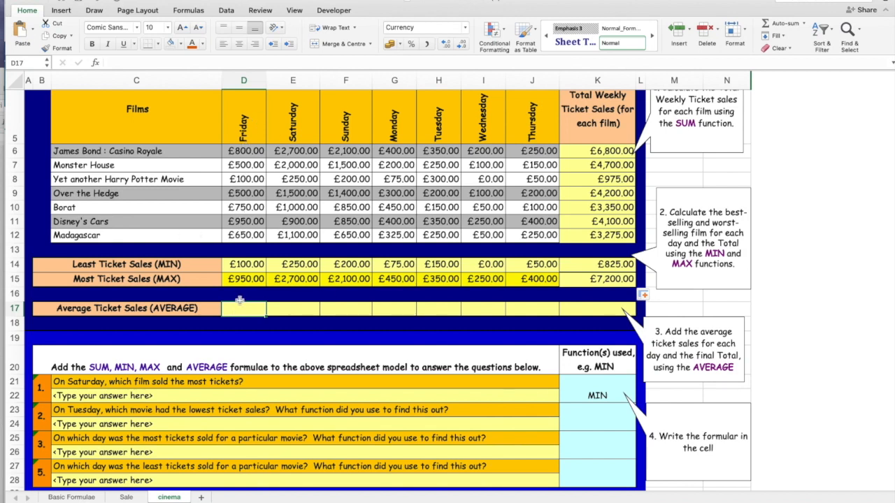
pyautogui.write('=')
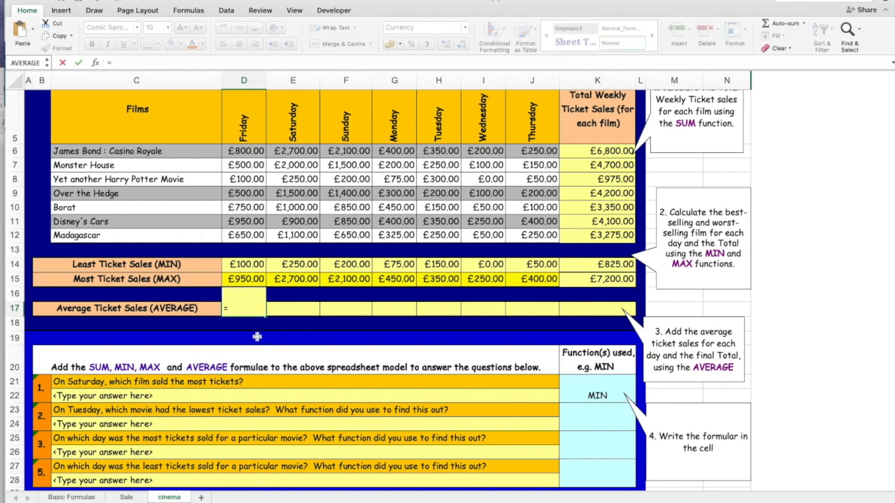
pyautogui.write('AVERAGE')
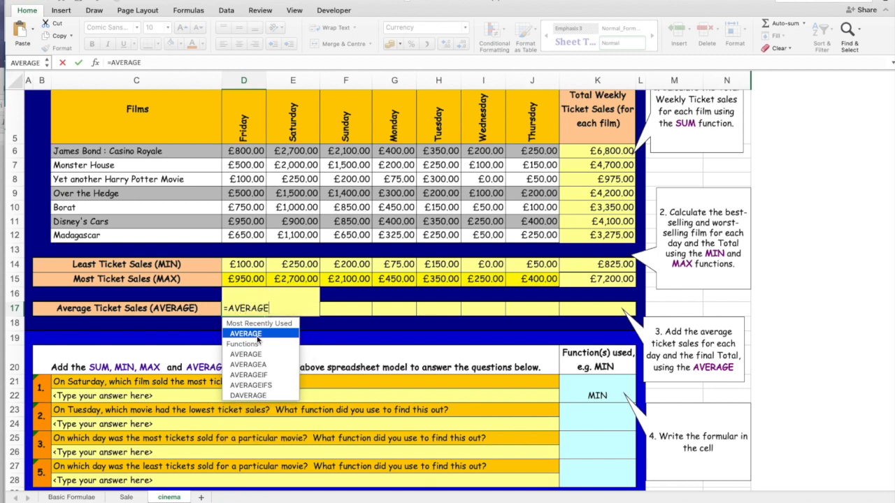
pyautogui.doubleClick(252, 335)
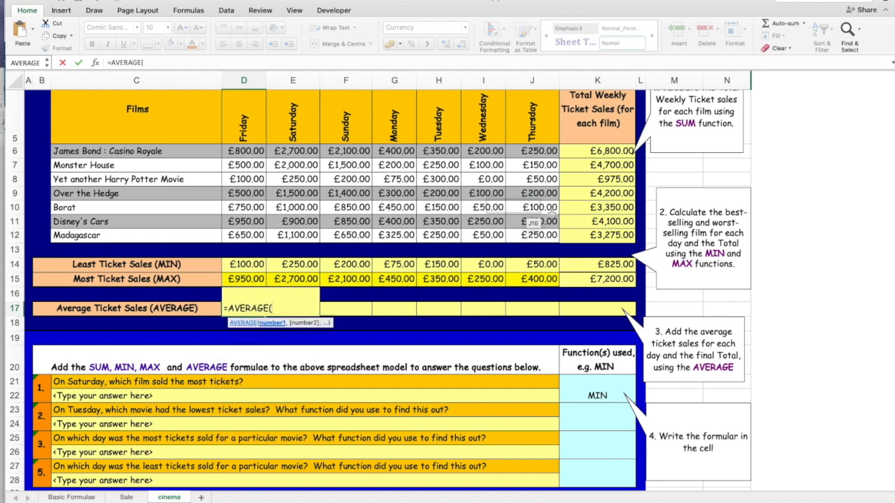
pyautogui.moveTo(242, 149); pyautogui.dragTo(252, 238)
pyautogui.write(')')
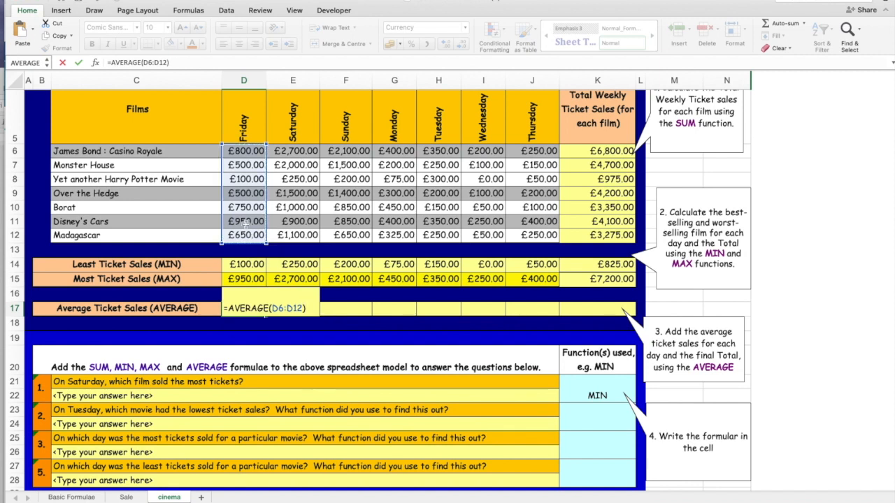
pyautogui.press('Return')
pyautogui.click(241, 311)
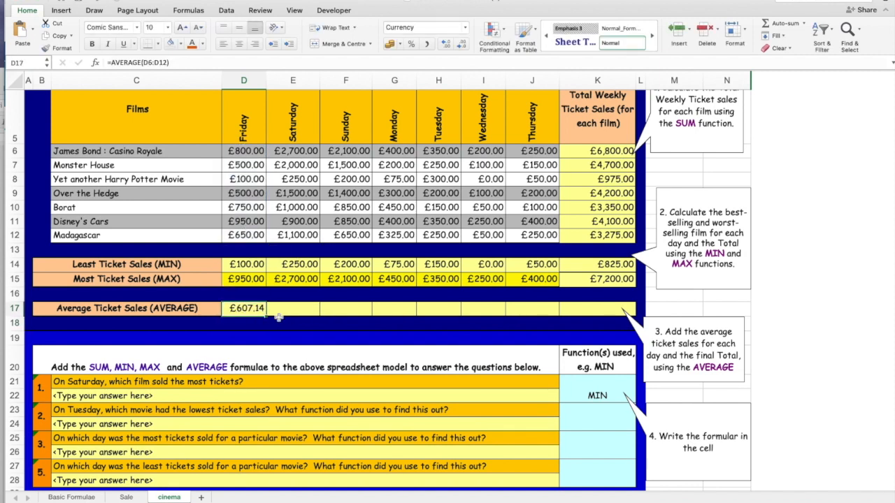
pyautogui.moveTo(266, 316); pyautogui.dragTo(536, 313)
# Total the daily average ticket sales in K17 with a SUM of D17:J17.
pyautogui.click(589, 310)
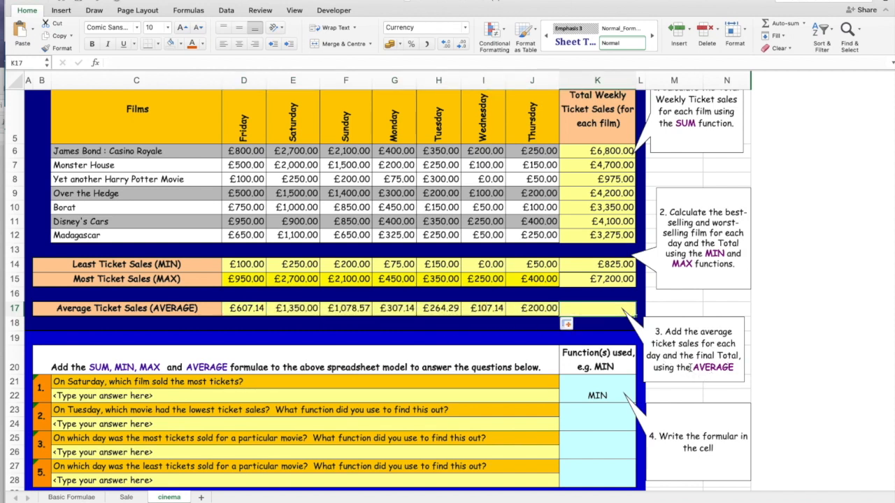
pyautogui.write('=SUM(')
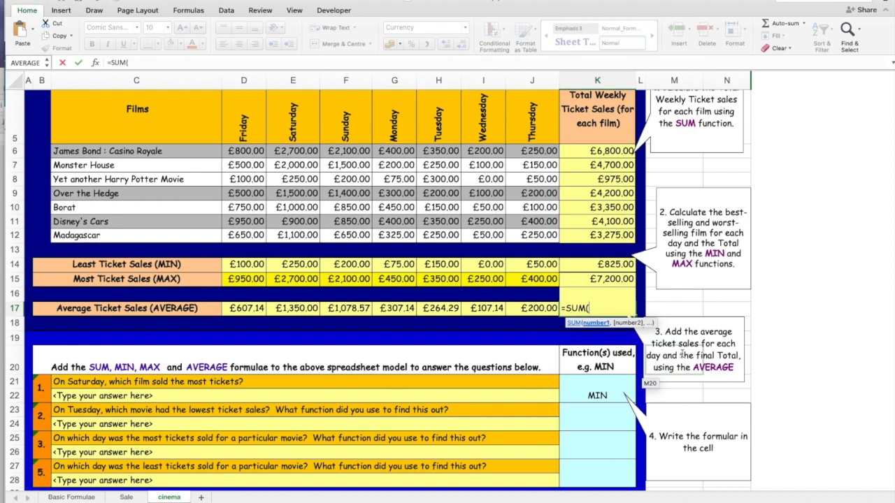
pyautogui.moveTo(252, 306); pyautogui.dragTo(518, 308)
pyautogui.press('Return')
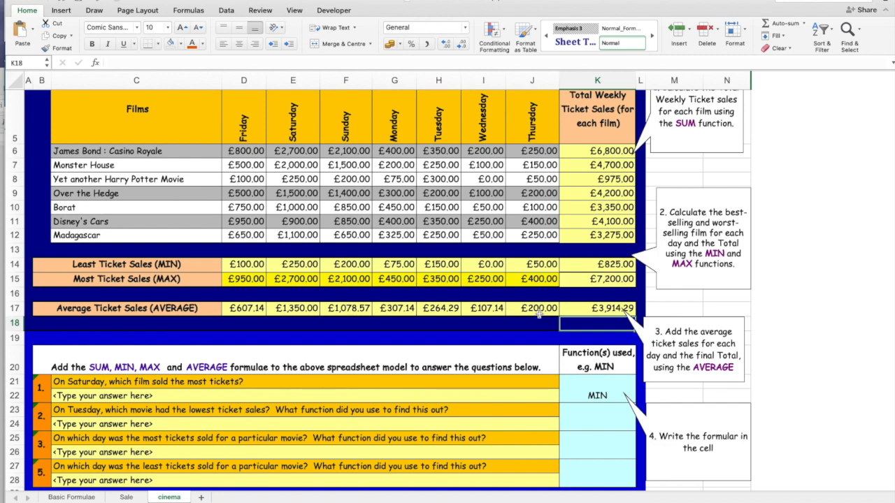
# Trace Saturday's most ticket sales back to its film for question 1 and copy the text James Bond : Casino Royale from C6.
pyautogui.scroll(-2, 300, 323)
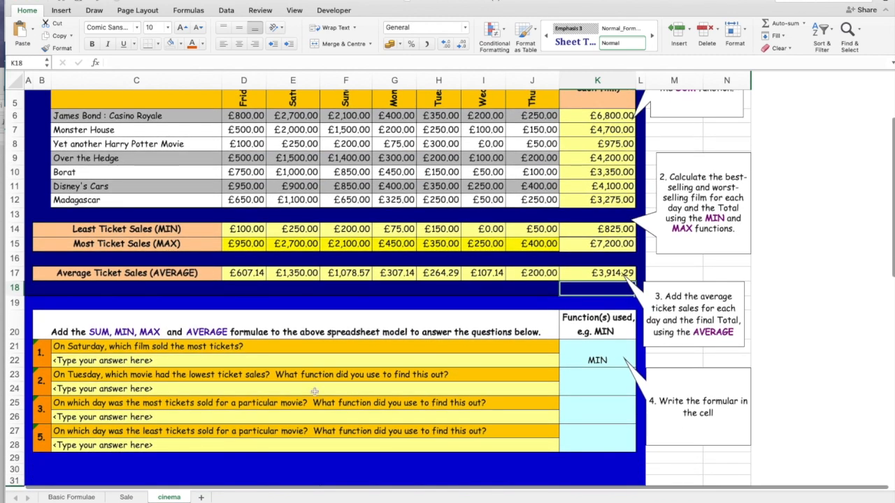
pyautogui.click(598, 363)
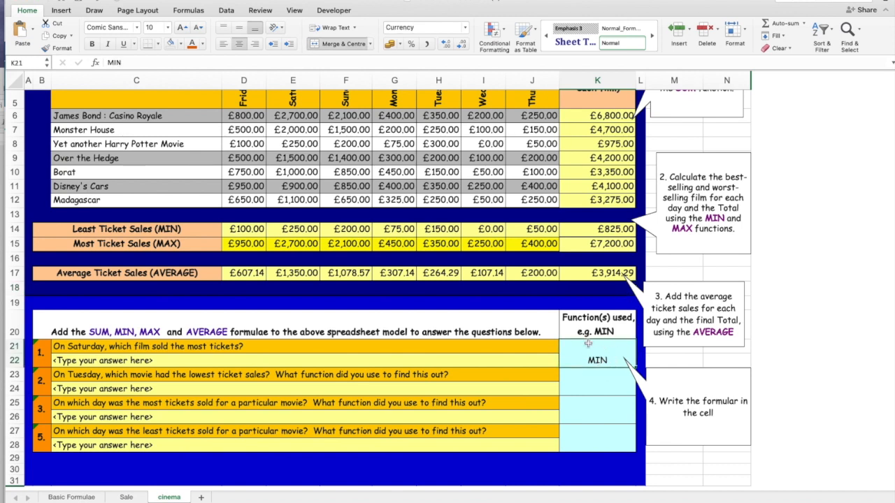
pyautogui.click(87, 347)
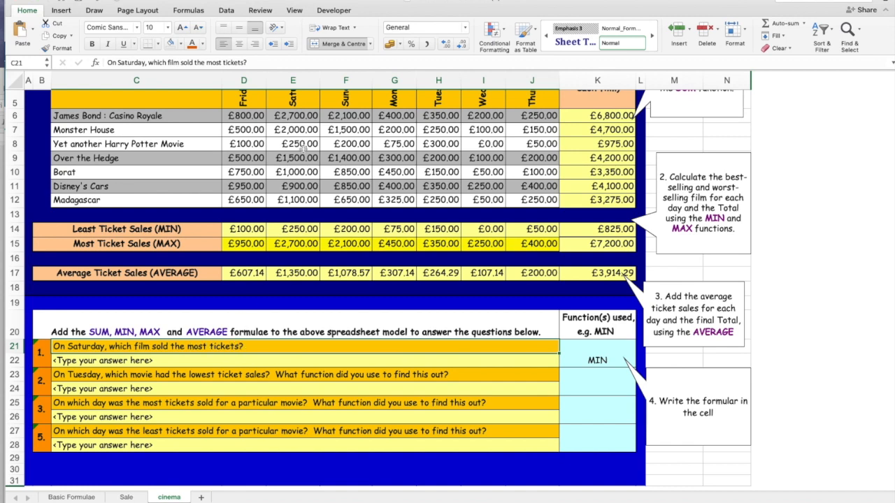
pyautogui.scroll(3, 302, 159)
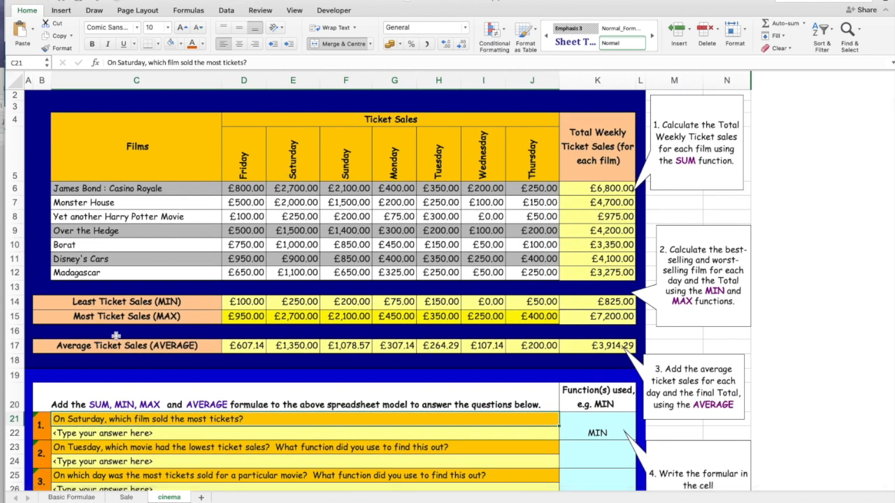
pyautogui.click(302, 319)
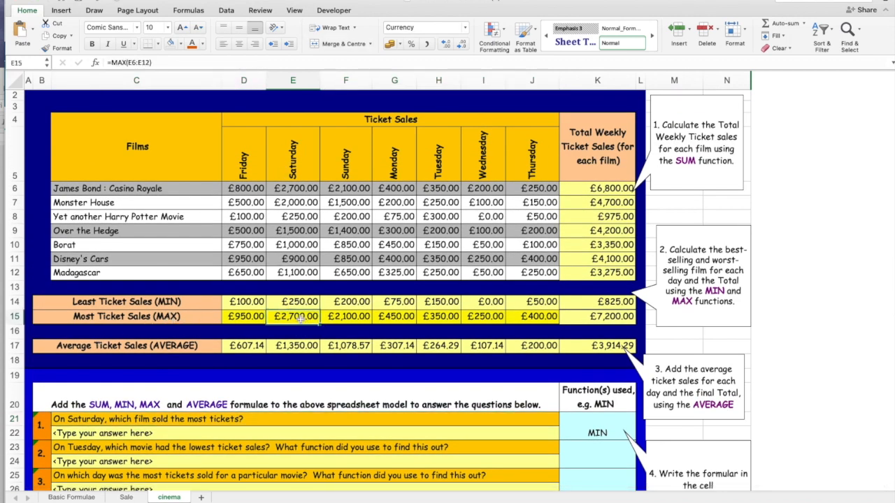
pyautogui.click(292, 189)
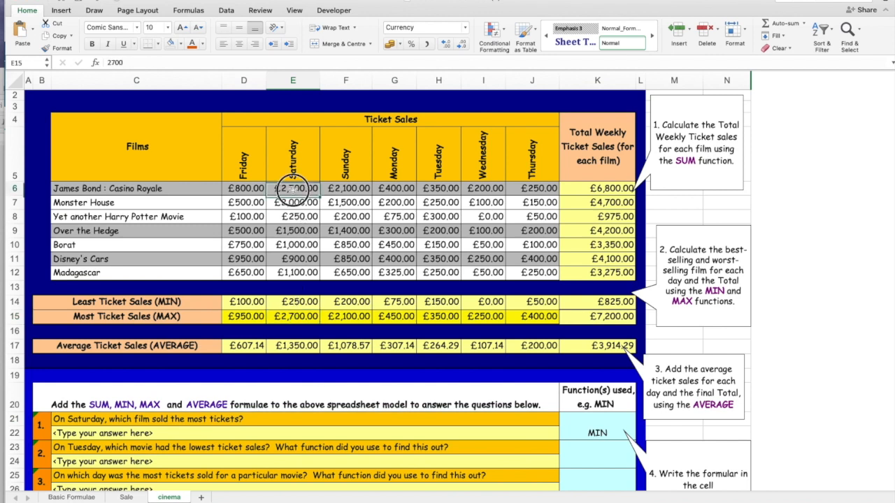
pyautogui.click(116, 188)
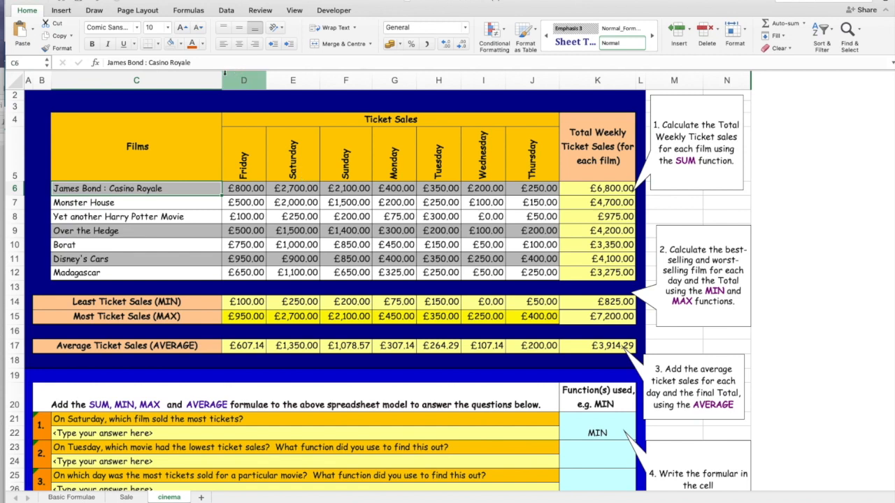
pyautogui.moveTo(197, 61); pyautogui.dragTo(106, 61)
pyautogui.click(60, 36)
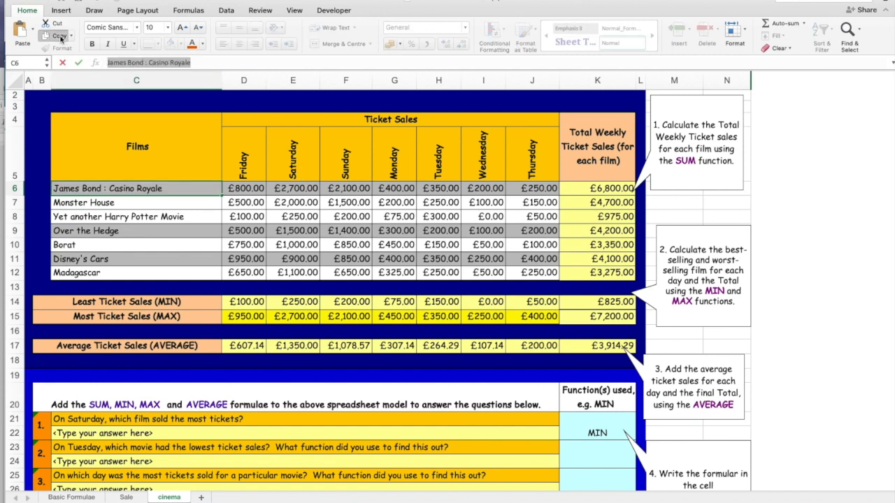
# Try to paste the copied film name onto the merged answer cell C22.
pyautogui.click(110, 435)
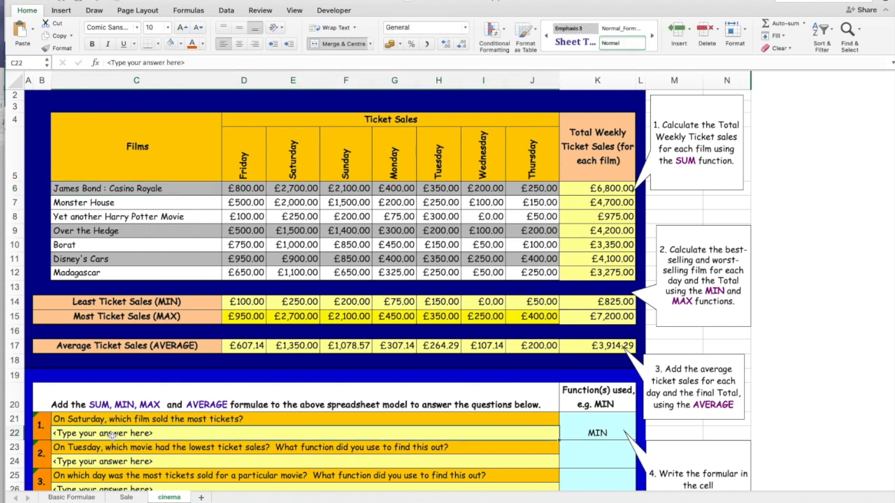
pyautogui.click(21, 32)
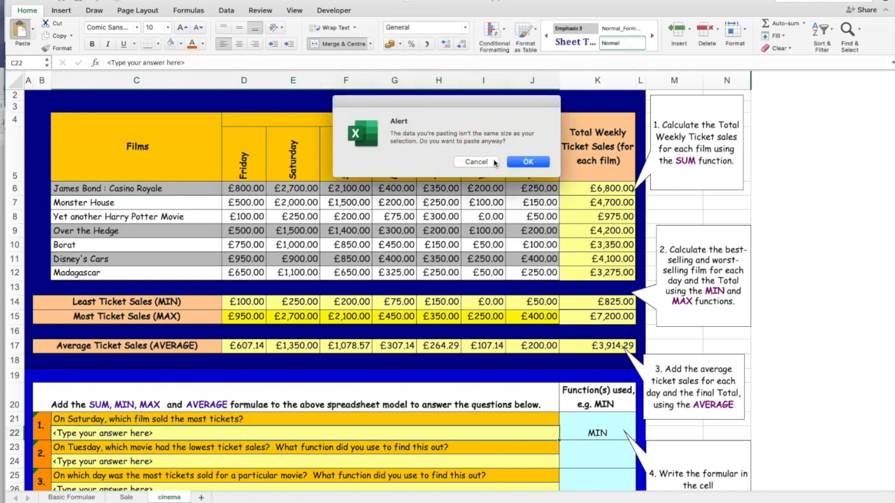
pyautogui.click(513, 162)
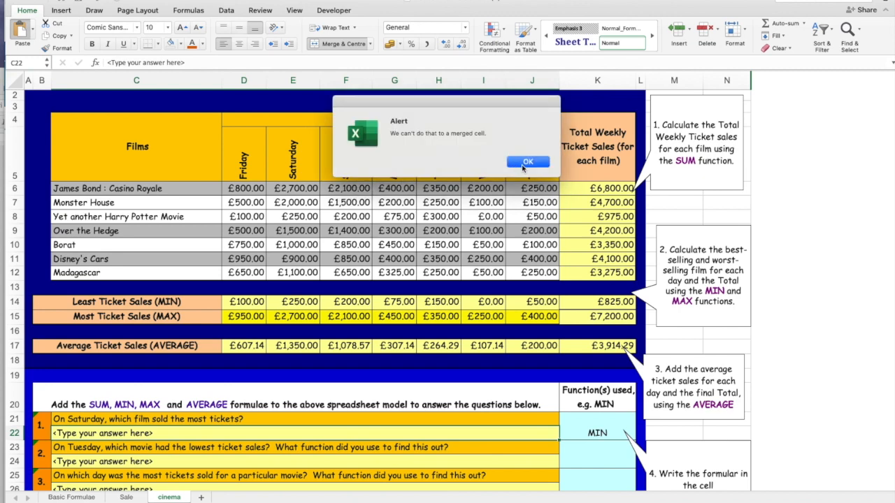
pyautogui.click(527, 163)
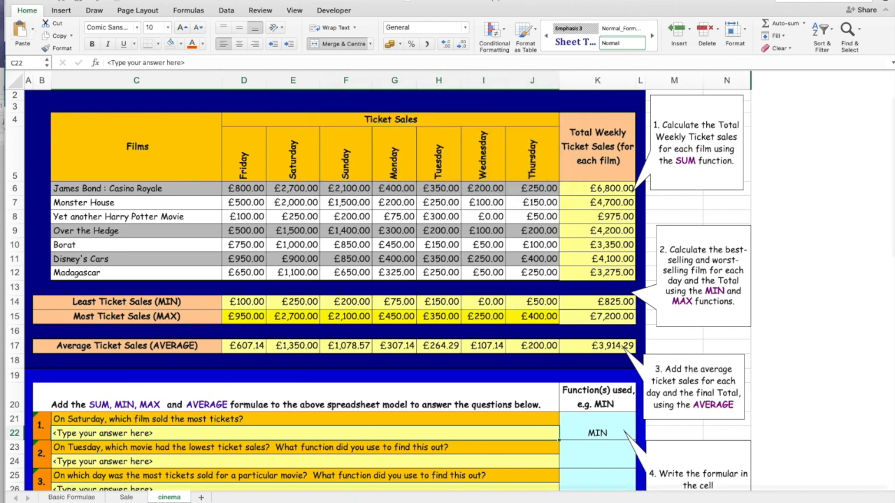
# Replace the placeholder text in C22 with the copied James Bond : Casino Royale and enter MAX as question 1's function used.
pyautogui.doubleClick(120, 432)
pyautogui.moveTo(166, 433); pyautogui.dragTo(50, 435)
pyautogui.click(21, 30)
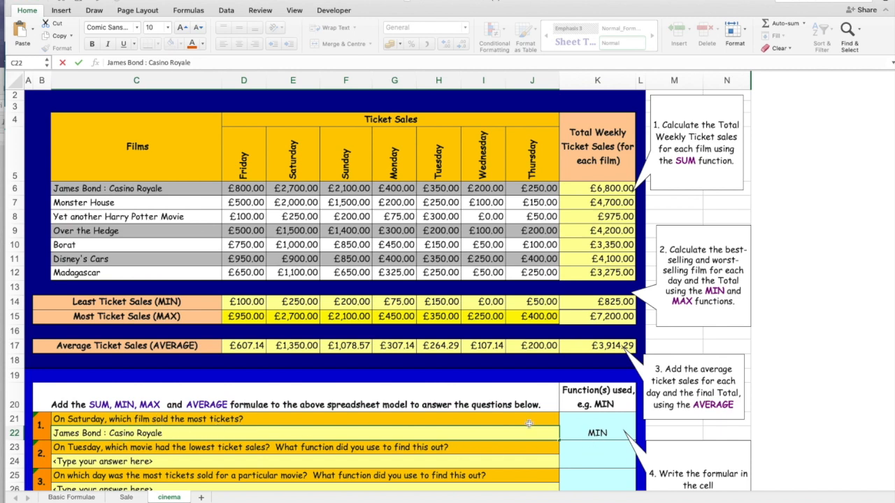
pyautogui.click(584, 429)
pyautogui.write('MAX')
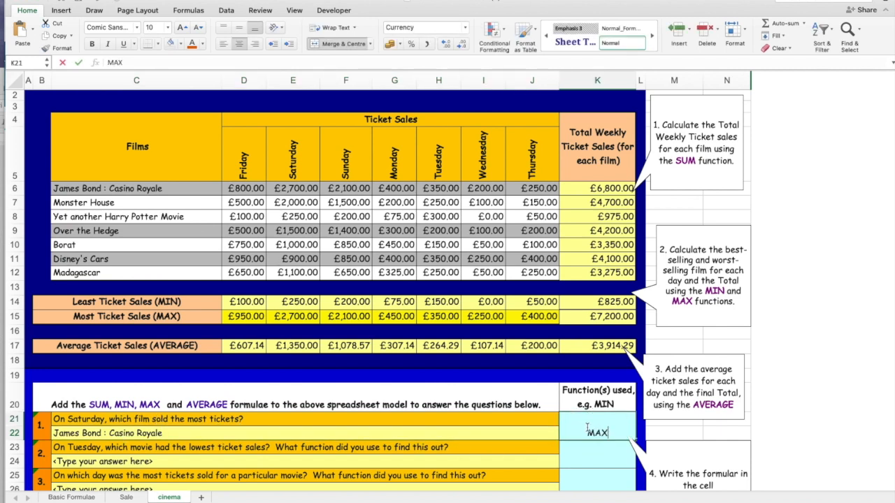
pyautogui.press('Return')
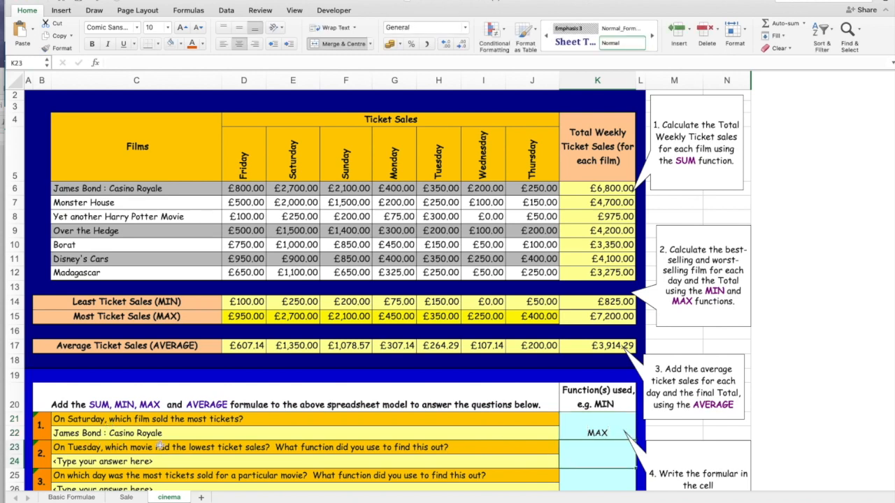
# Trace Tuesday's least ticket sales to its film and copy the name Borat from C10 over the placeholder text in C24.
pyautogui.scroll(-2, 245, 442)
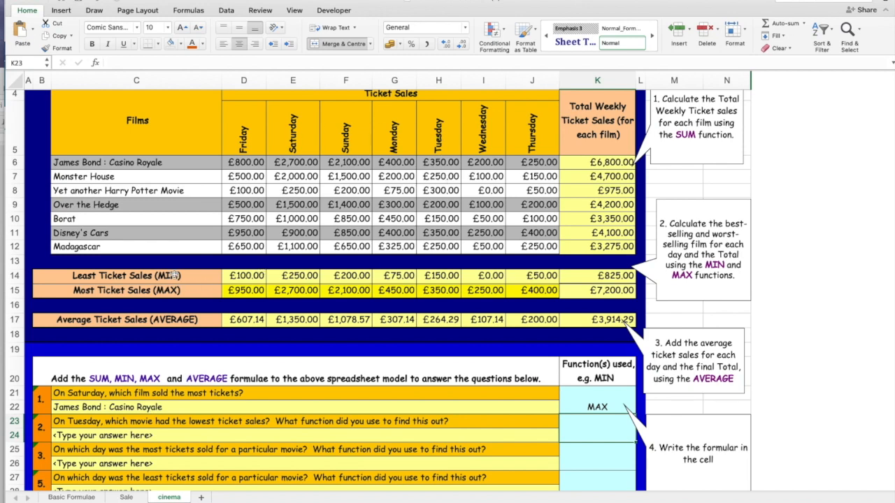
pyautogui.click(440, 277)
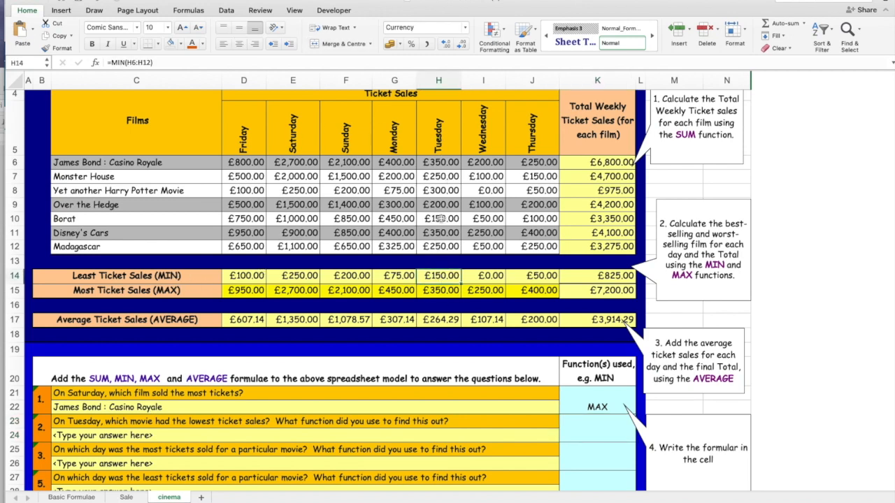
pyautogui.click(193, 222)
pyautogui.moveTo(141, 63); pyautogui.dragTo(79, 62)
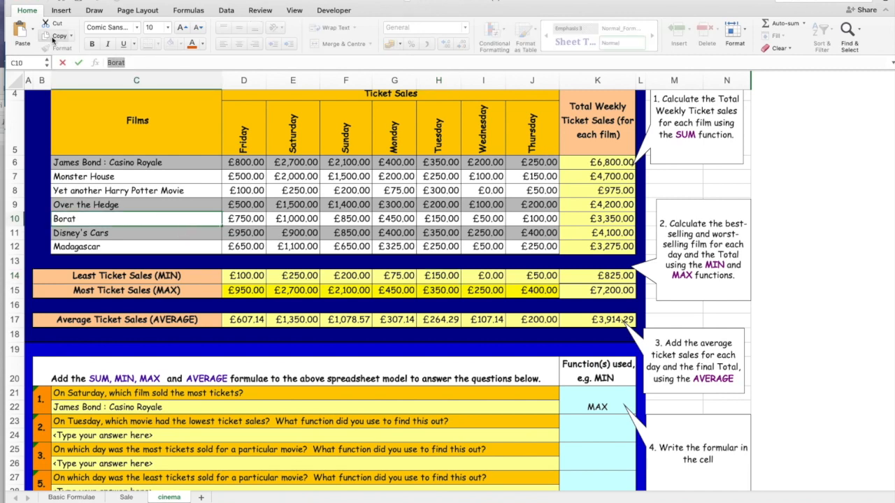
pyautogui.click(109, 435)
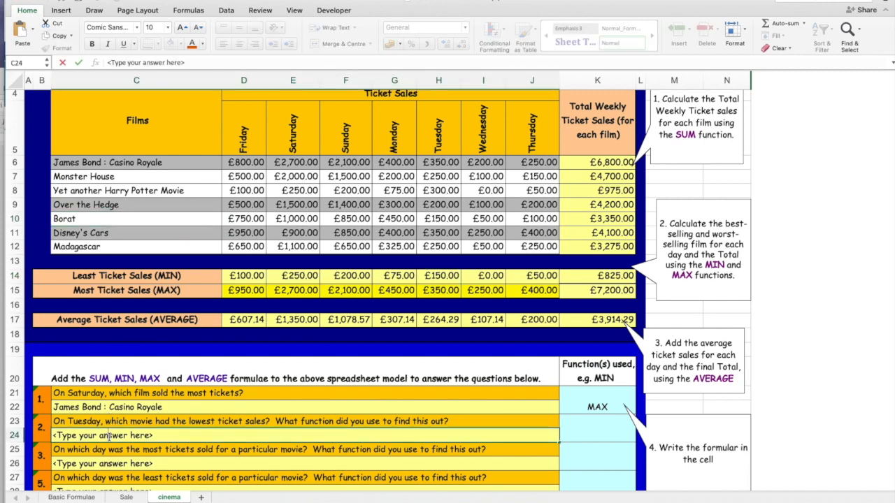
pyautogui.moveTo(157, 439); pyautogui.dragTo(49, 430)
pyautogui.click(21, 31)
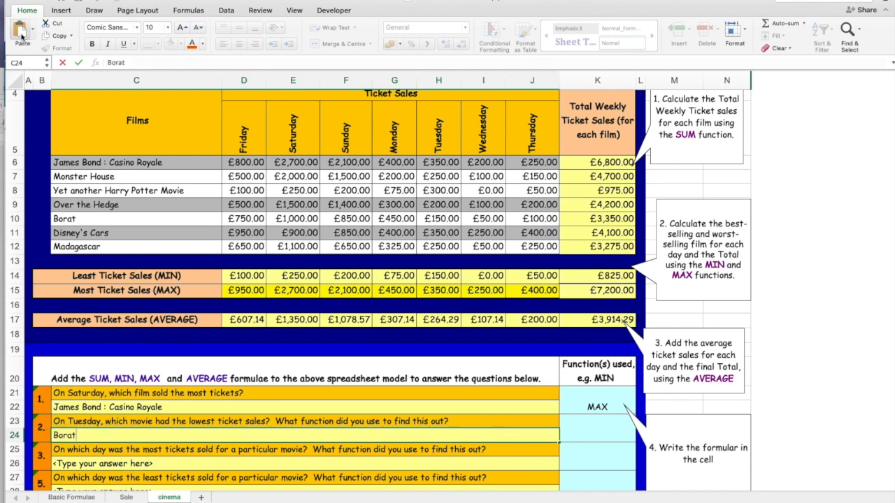
# Enter MIN as the function used for question 2 in K23.
pyautogui.click(598, 425)
pyautogui.write('MIN')
pyautogui.press('Return')
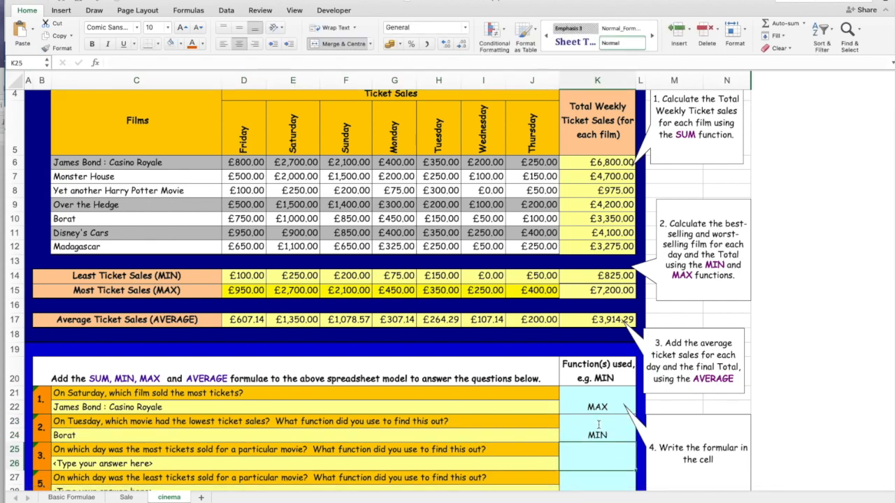
pyautogui.scroll(-4, 296, 412)
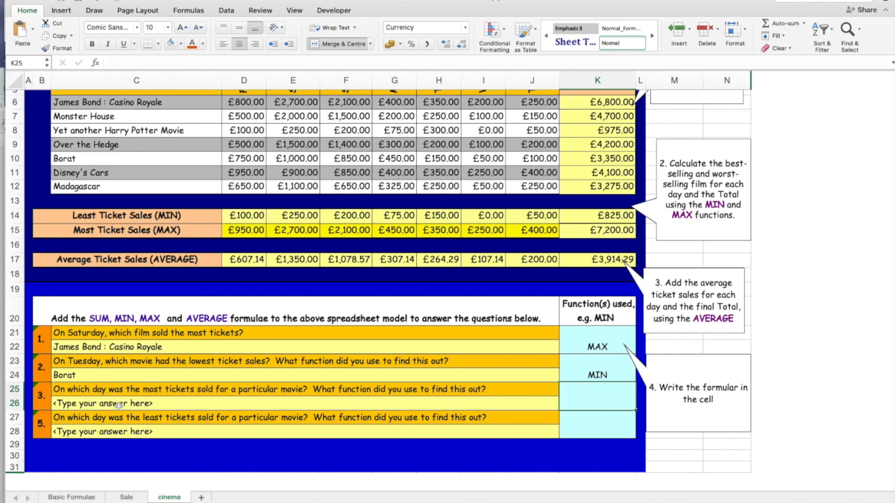
pyautogui.scroll(3, 151, 408)
pyautogui.scroll(-18, 151, 407)
pyautogui.scroll(18, 151, 408)
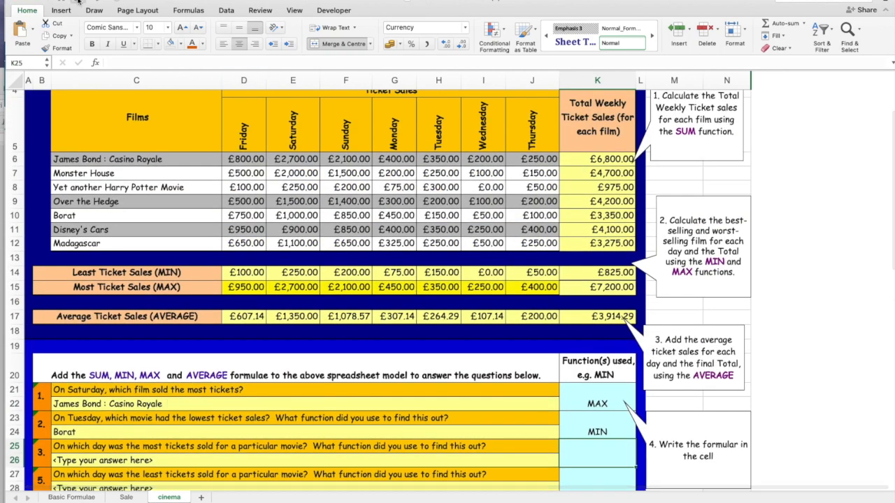